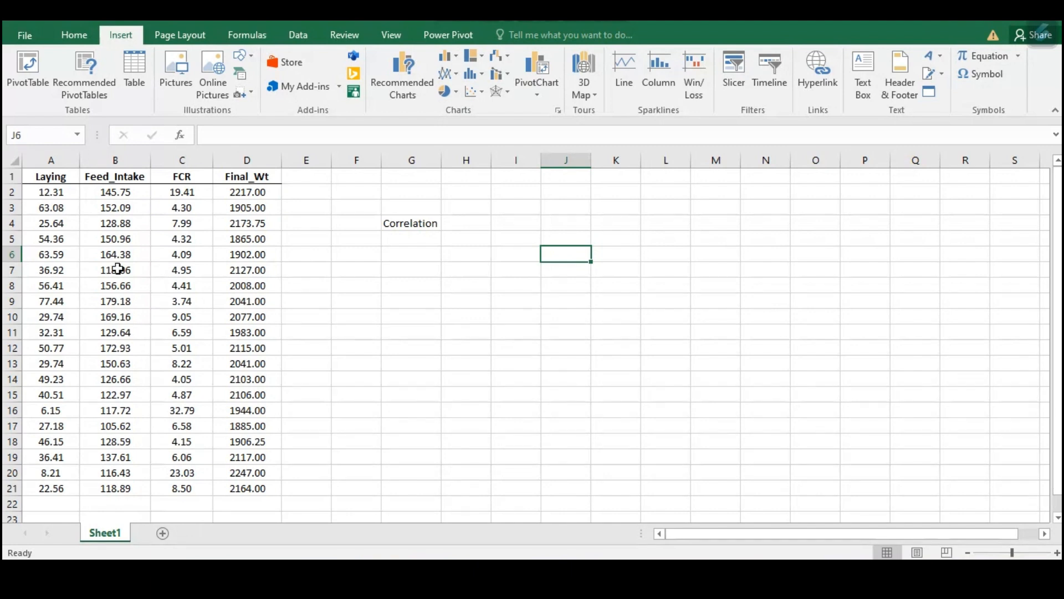
click(51, 176)
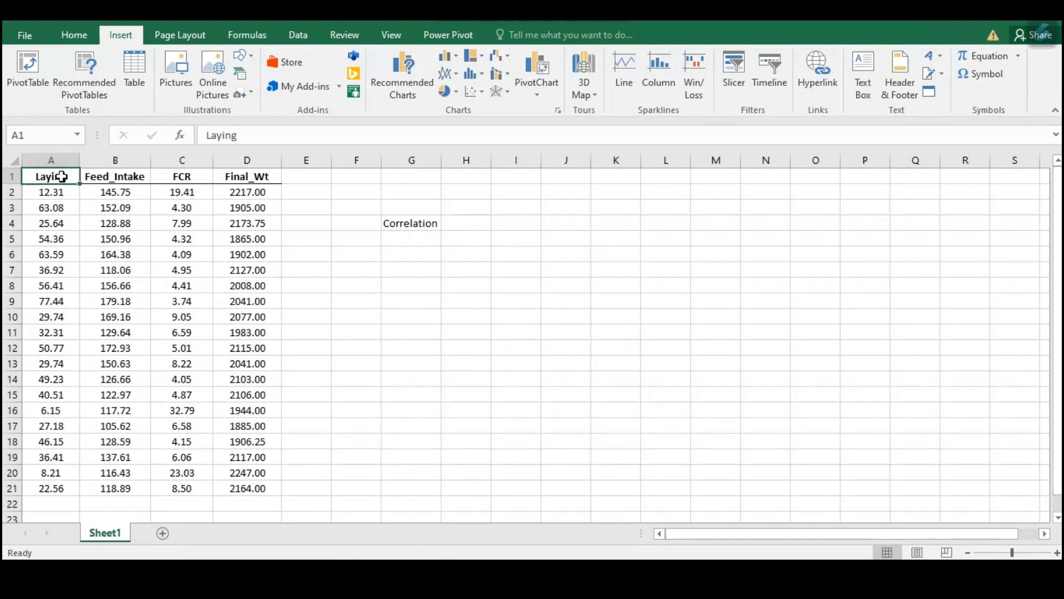
click(139, 174)
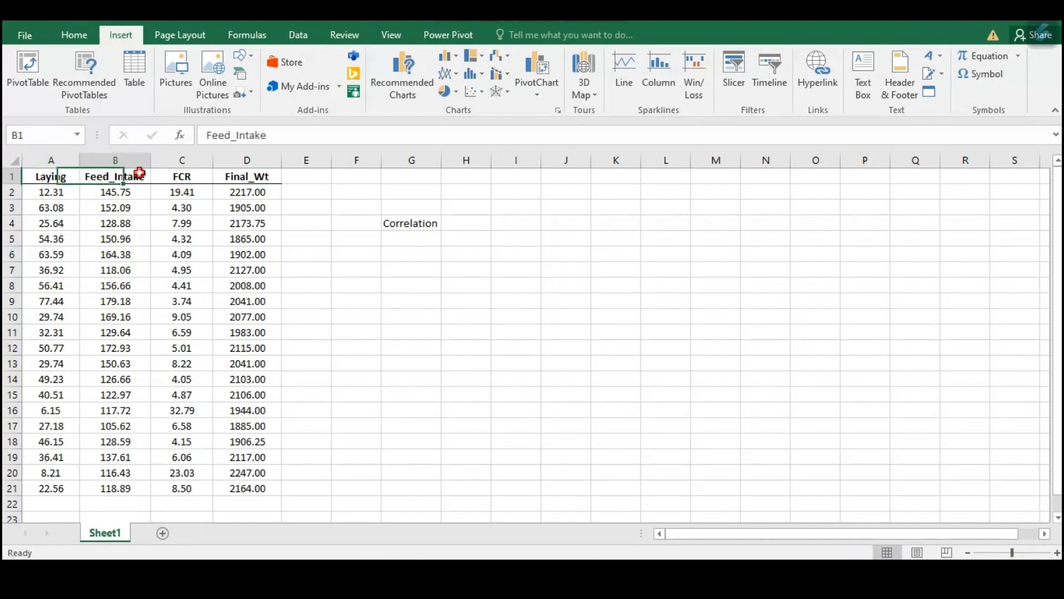
click(193, 178)
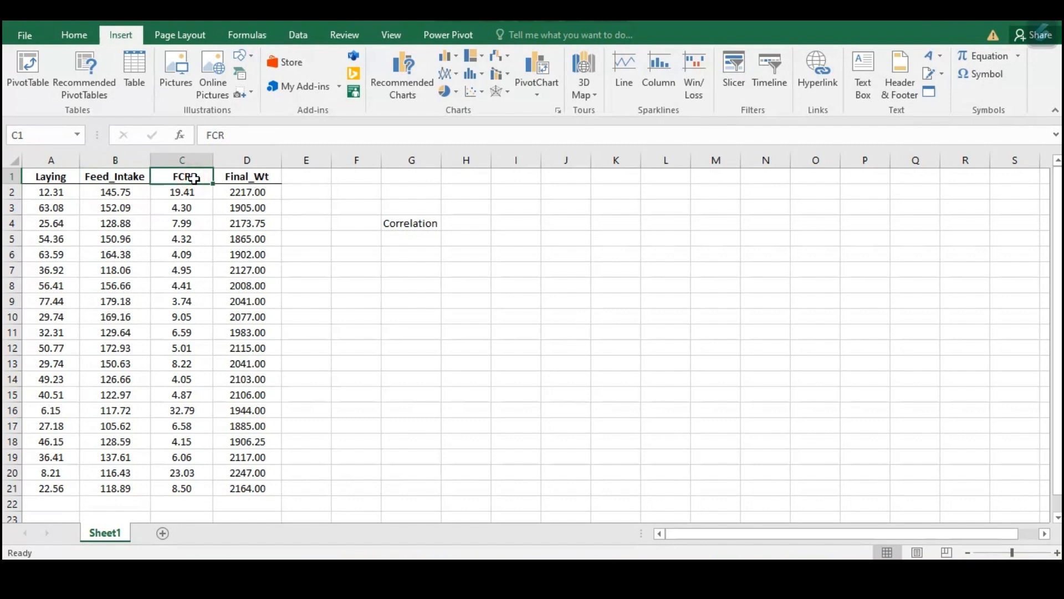
click(251, 177)
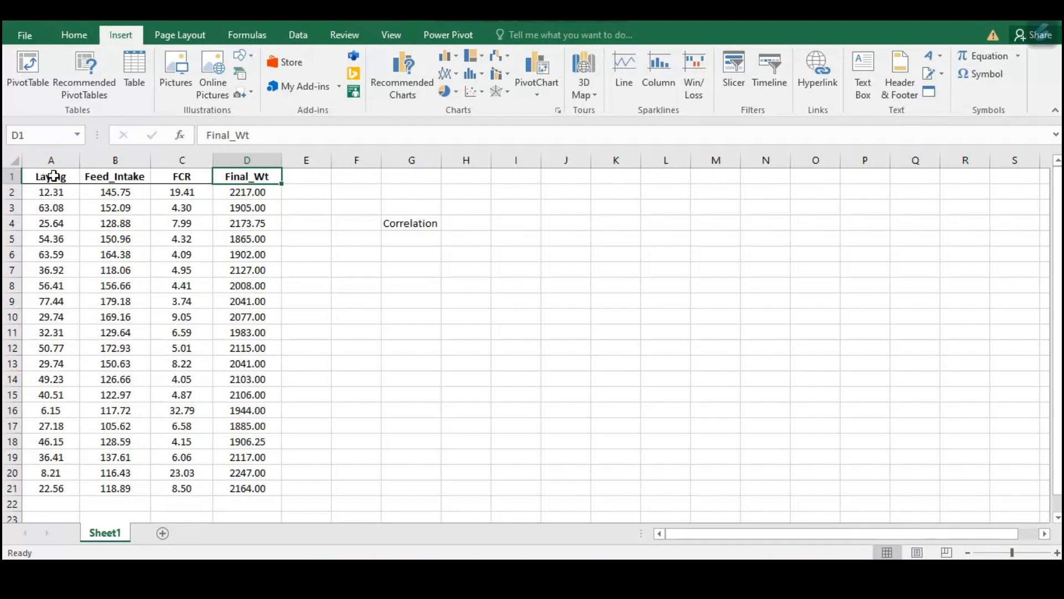
- Insert the recommended scatter chart from the Laying and Feed_Intake data in A1:B21
drag(45, 178, 123, 487)
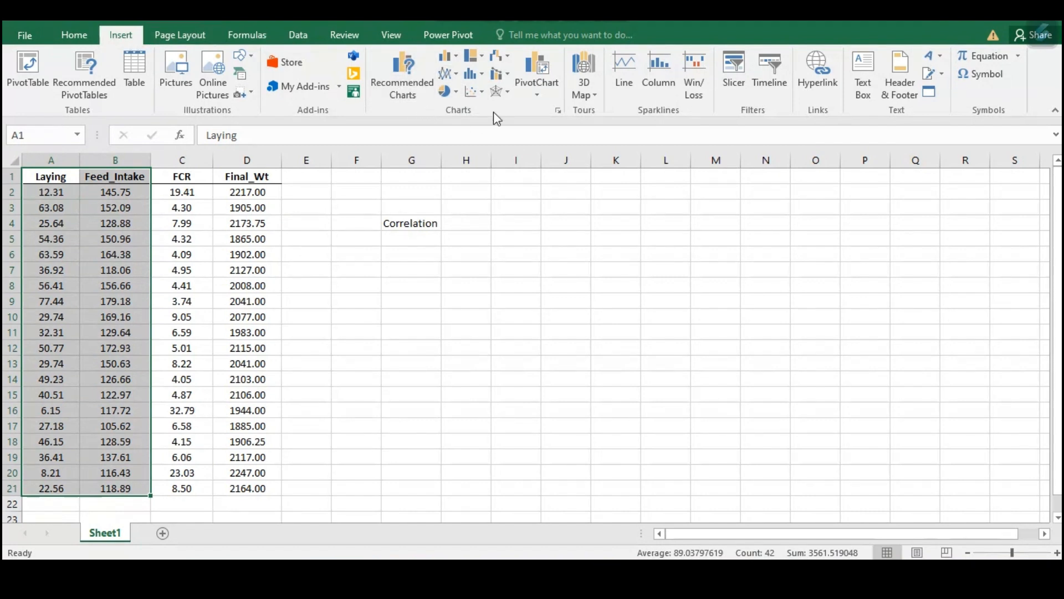
click(560, 111)
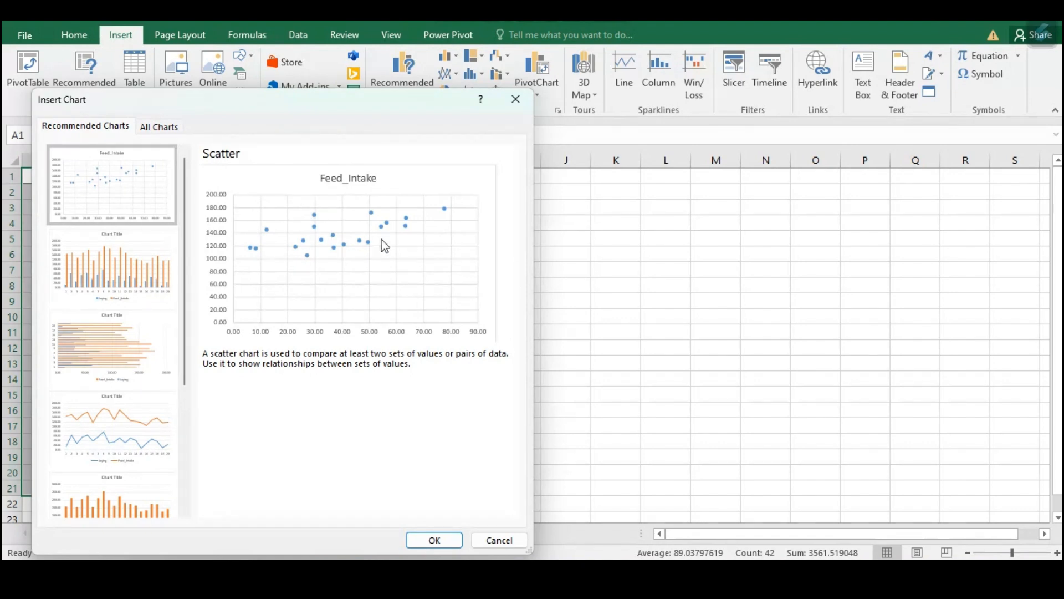
click(434, 539)
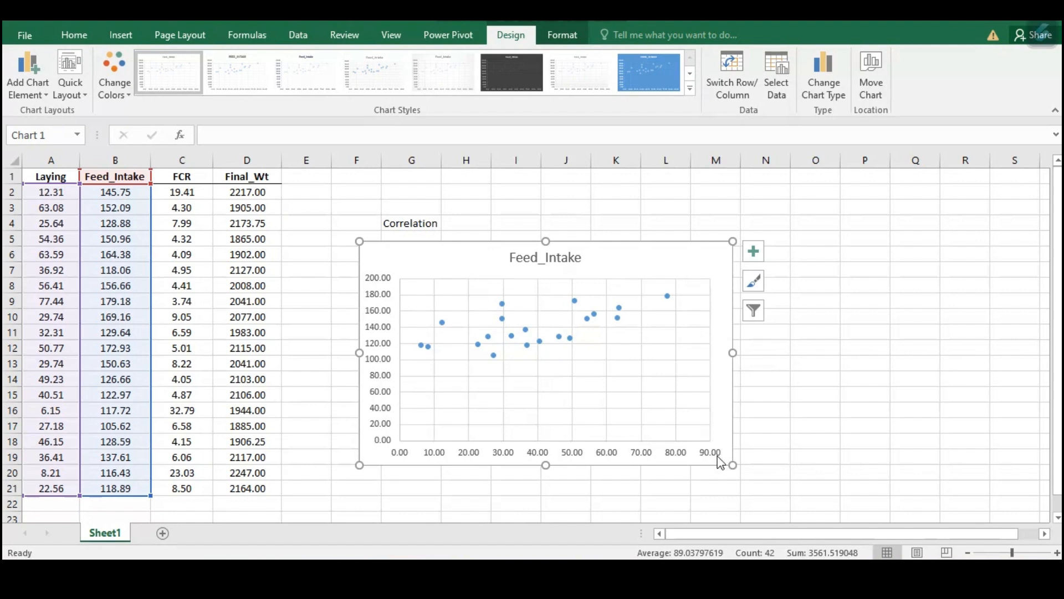
- Change the scatter chart's title to "Feed Intake Vs Laying"
click(564, 255)
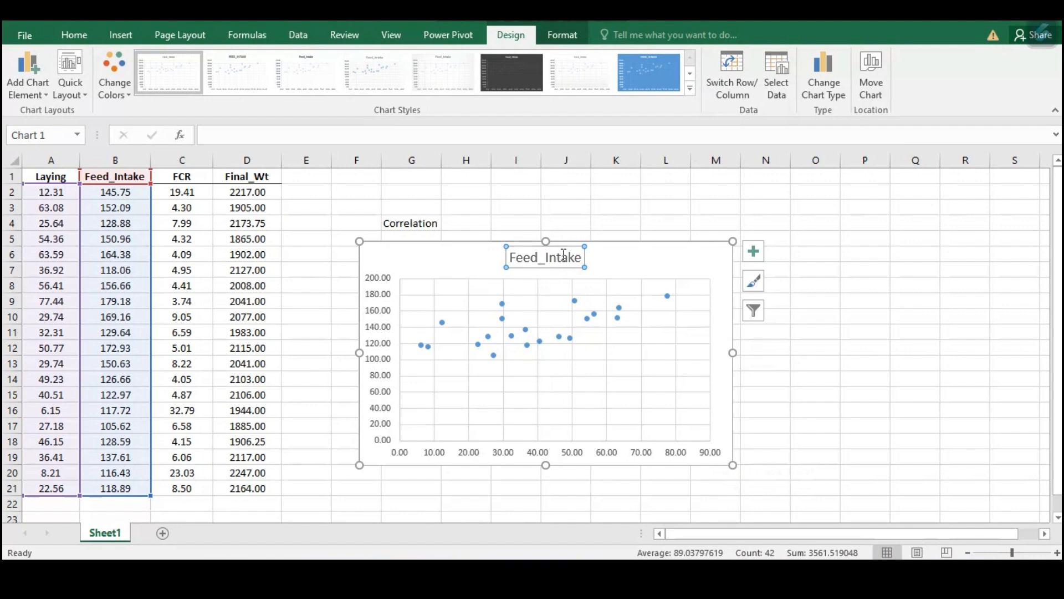
text(F)
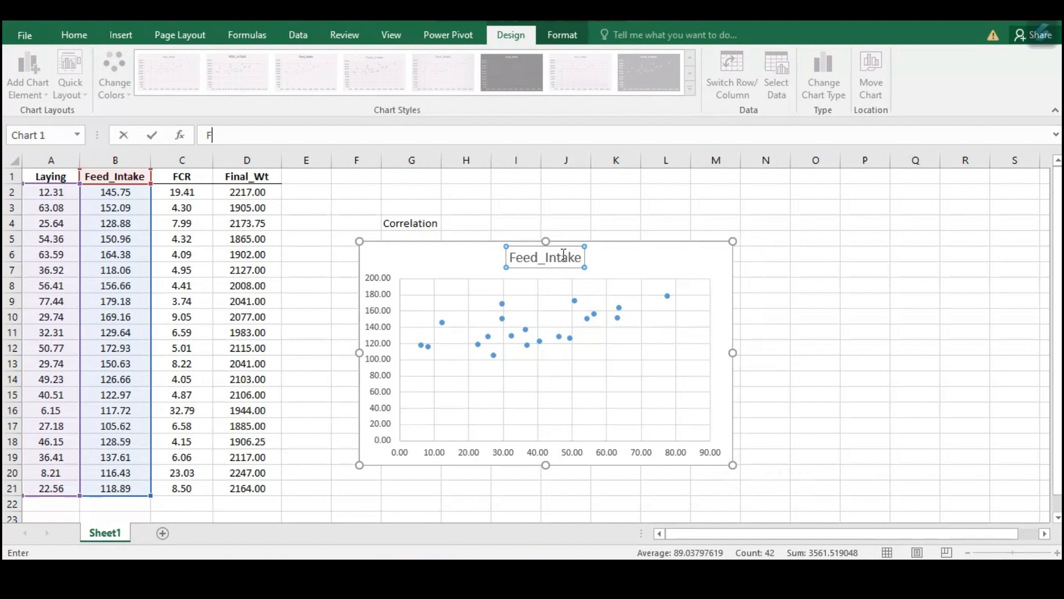
text(ieed Intake Vs Laying)
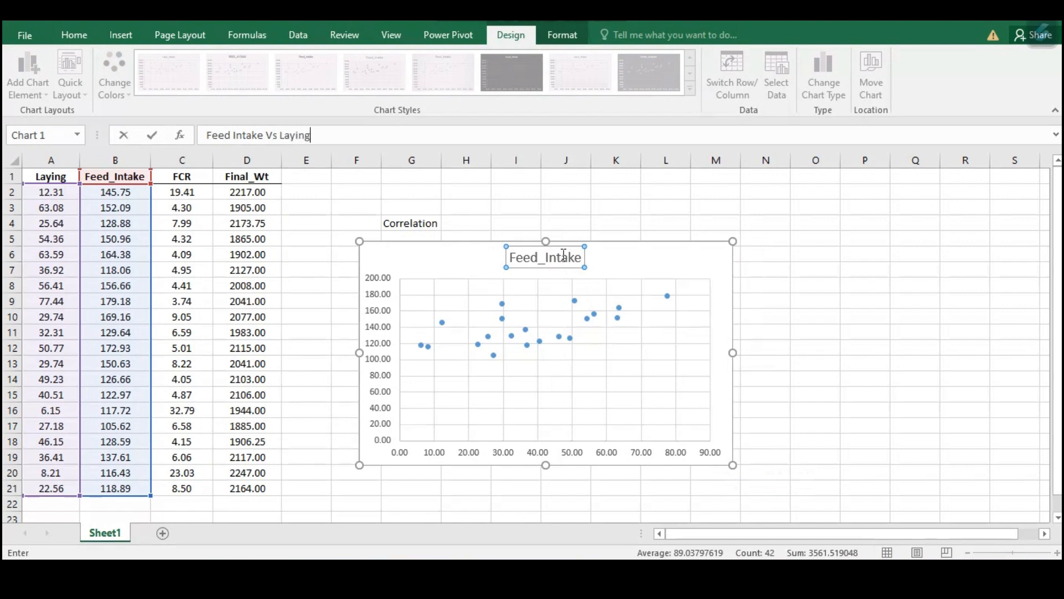
key(Return)
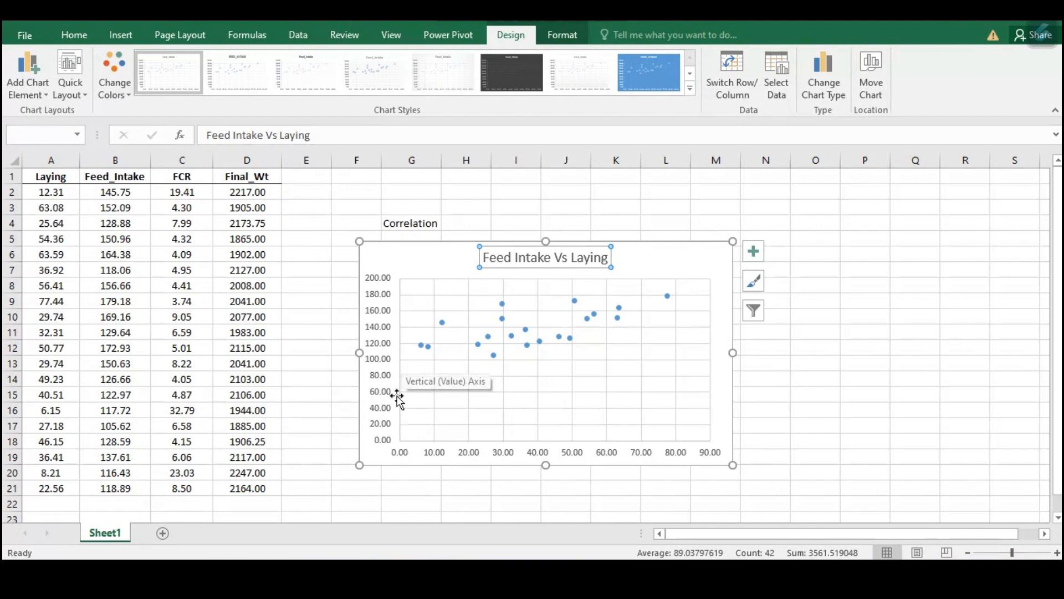
- Set the minimum bound of the chart's vertical axis to 100
double_click(386, 347)
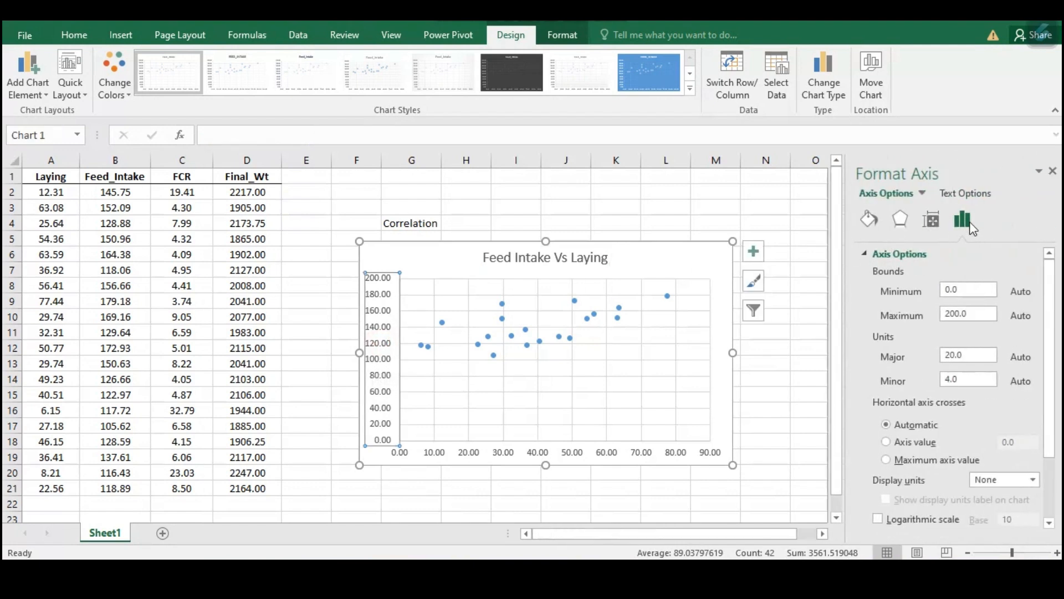
double_click(952, 290)
text(0)
text(100)
key(Return)
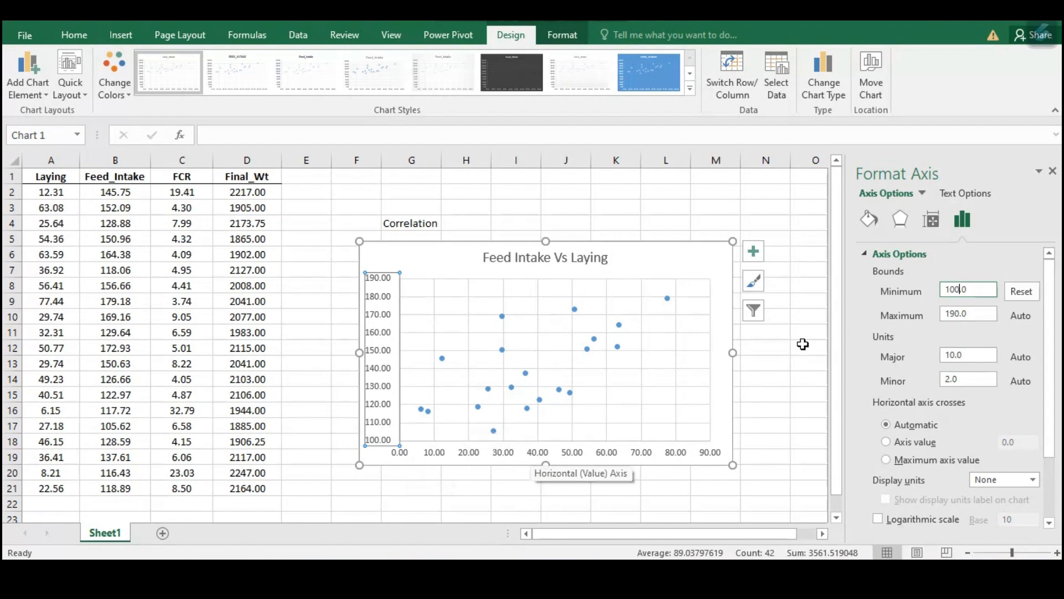
click(804, 364)
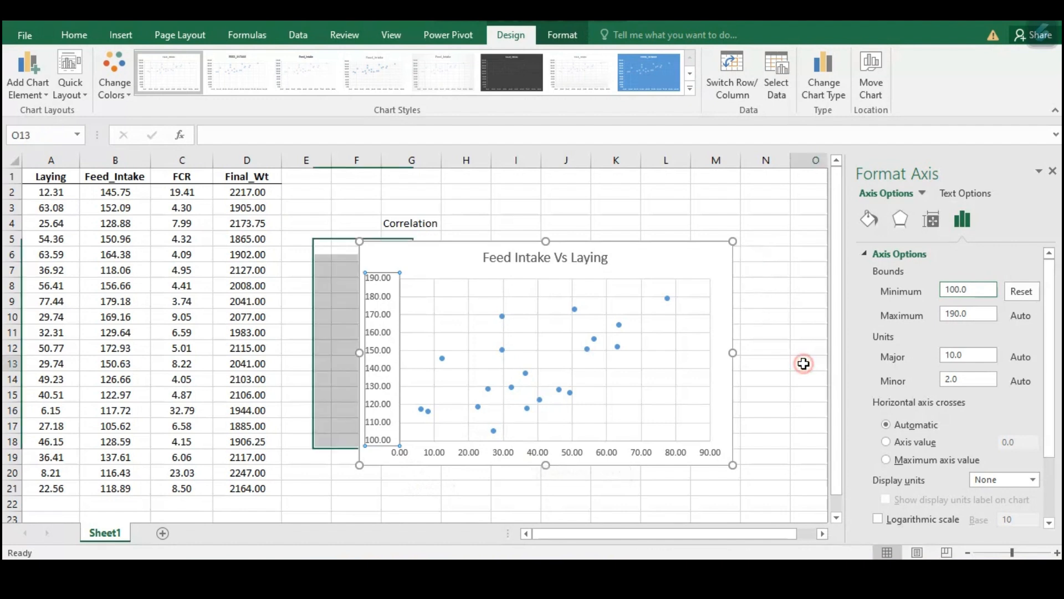
- Add axis titles to the scatter chart and name the vertical one "Feed Intake"
click(708, 265)
click(753, 251)
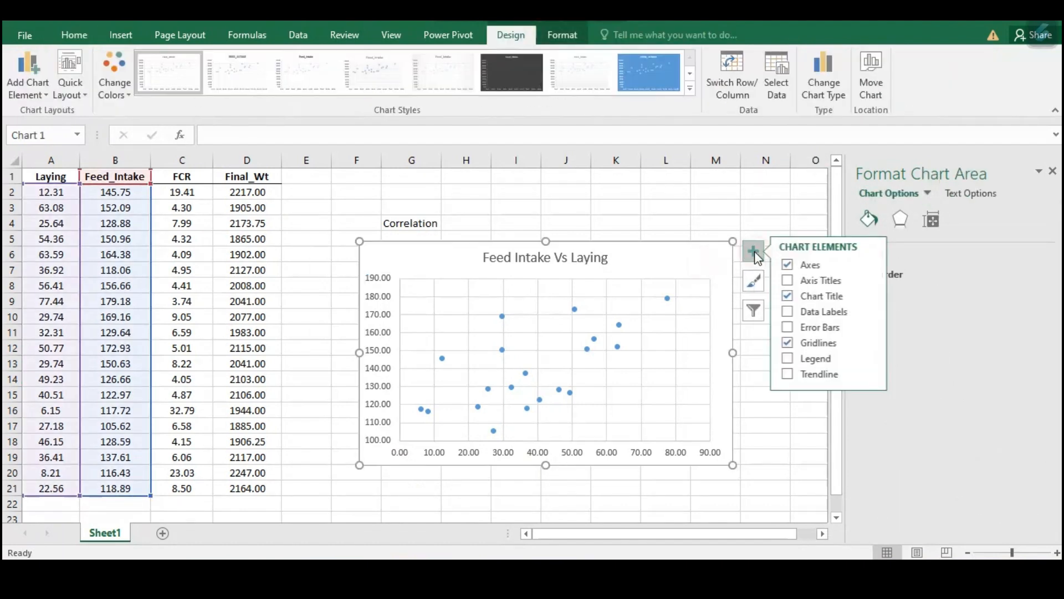
click(793, 280)
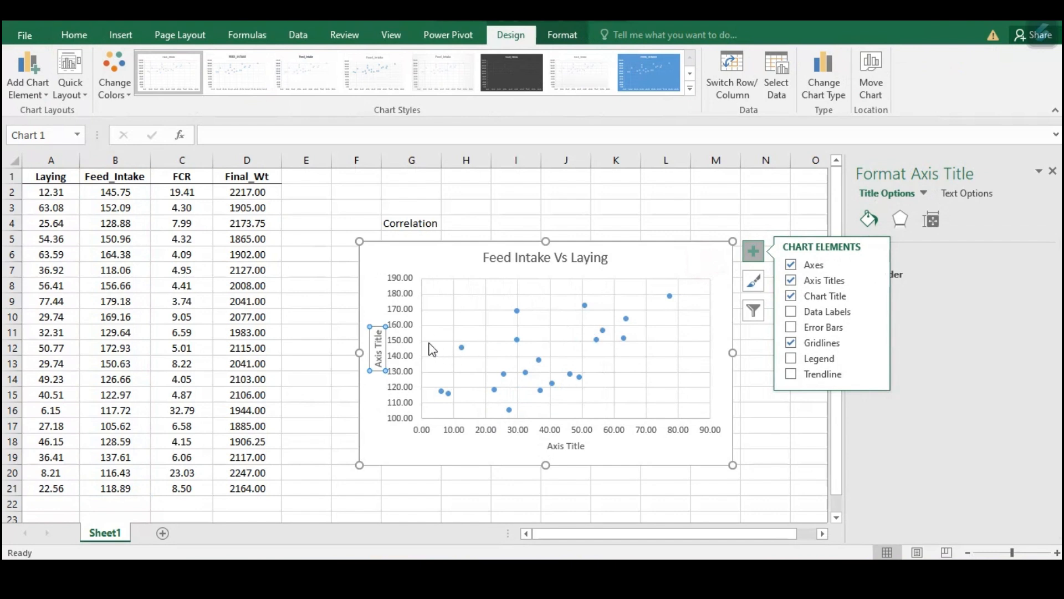
click(377, 380)
text(Feed)
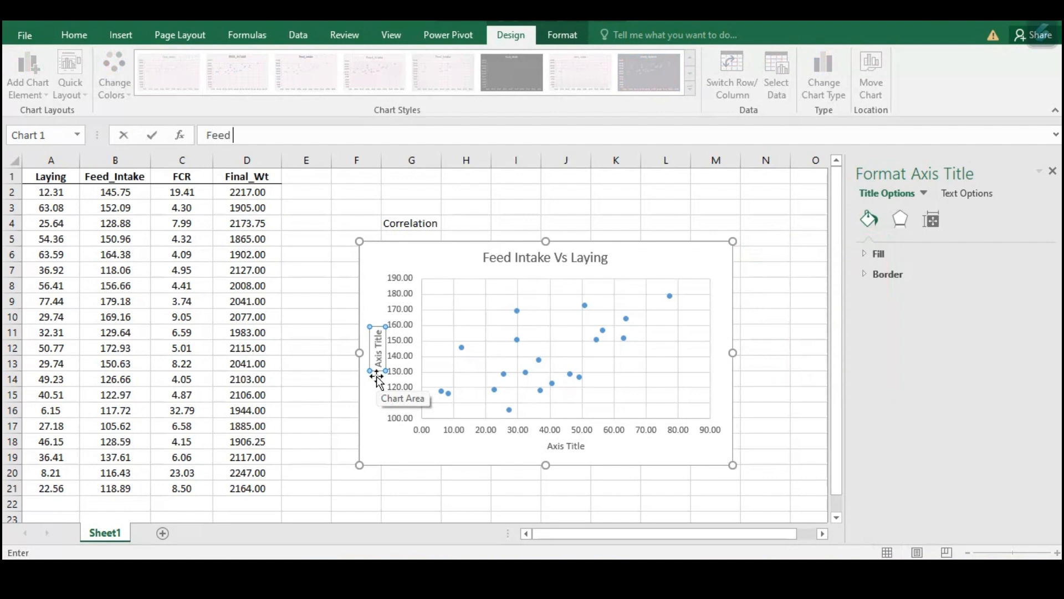
text( Intake)
key(Return)
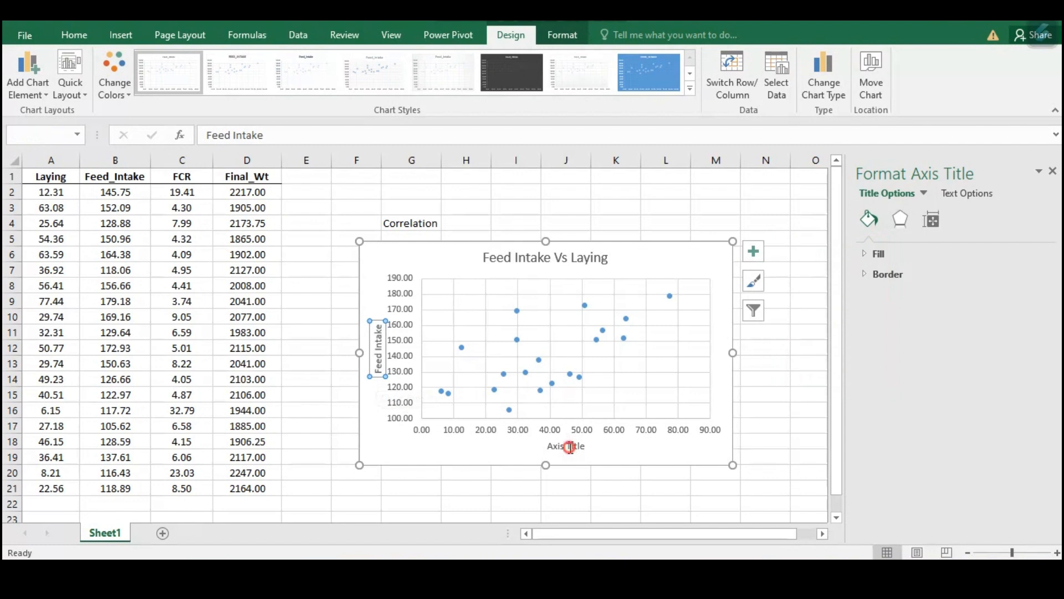
- Rename the horizontal axis title of the scatter chart as "Laying"
click(571, 445)
text(Laying)
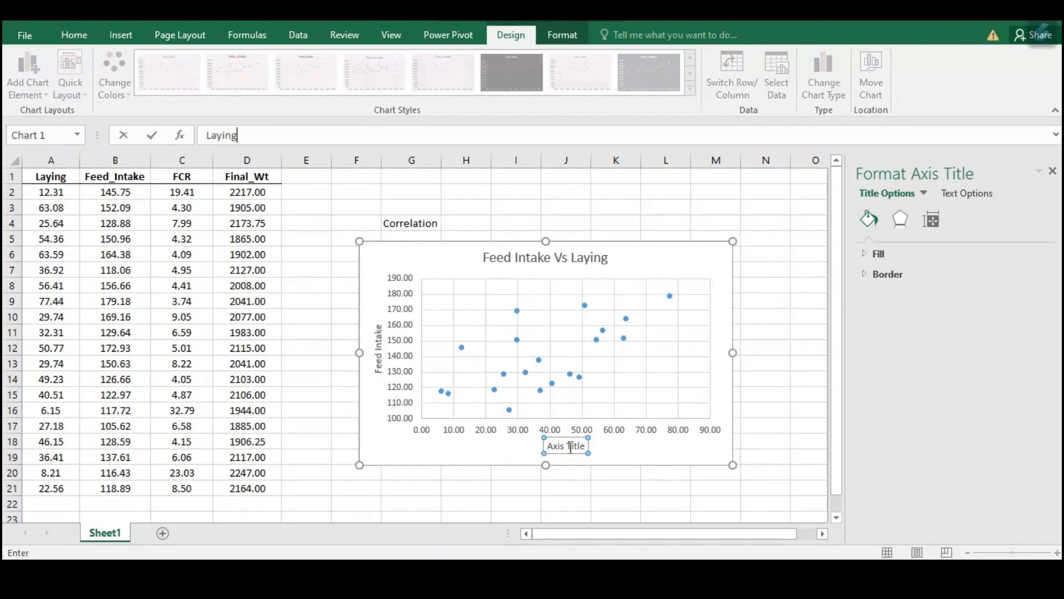
key(Return)
click(649, 487)
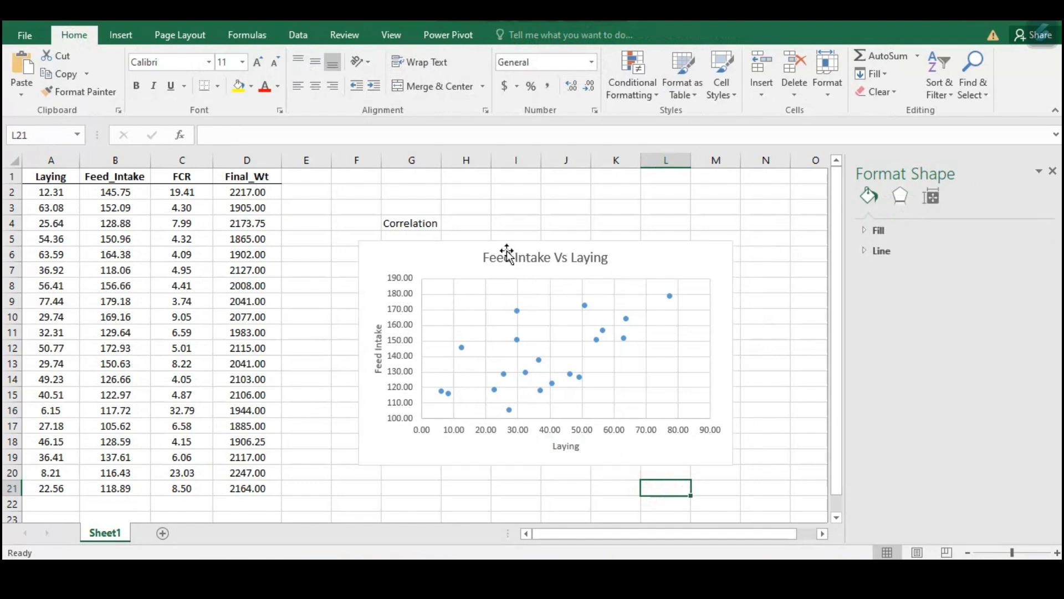
- Add a trendline to the scatter chart and place the chart below the Correlation label, starting around row 10
drag(459, 250, 428, 197)
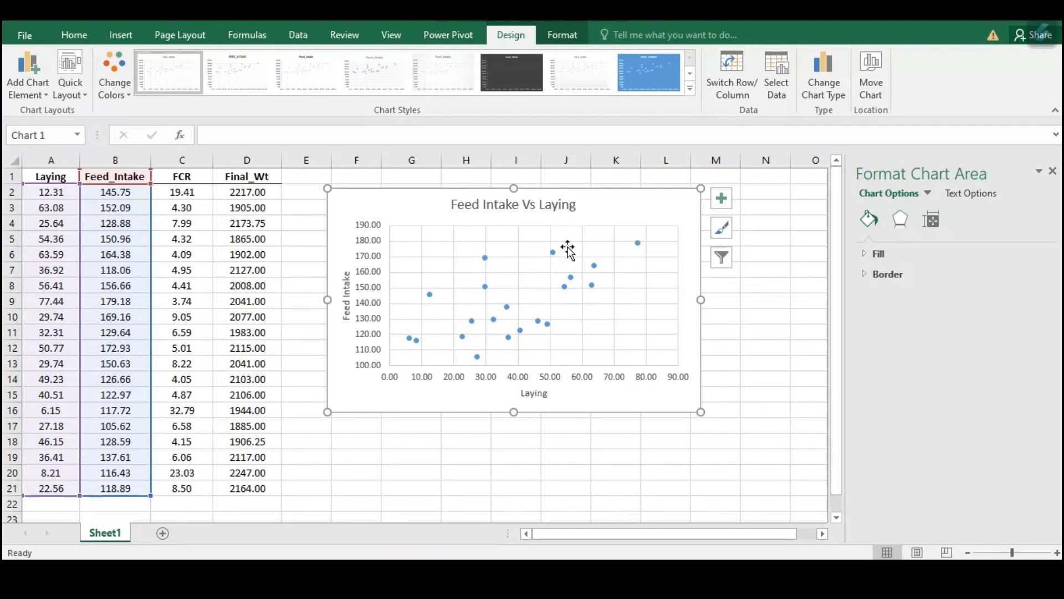
click(720, 205)
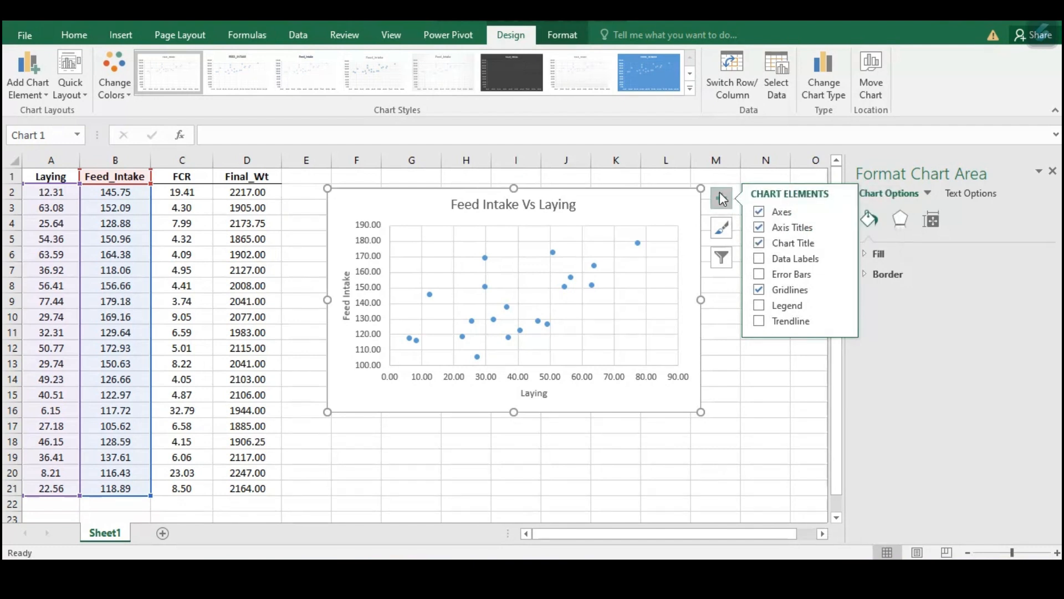
click(760, 322)
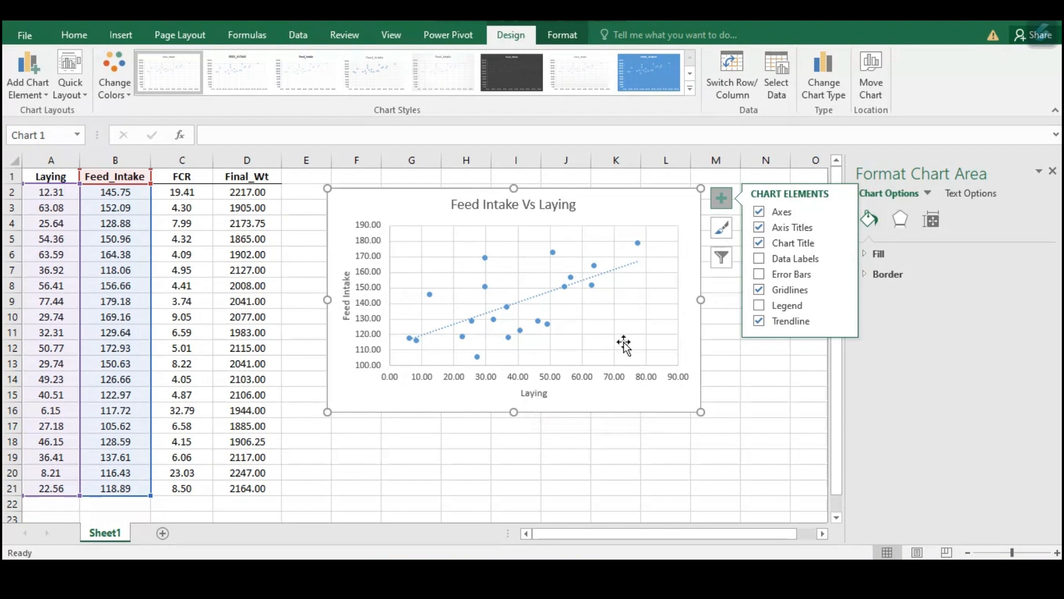
click(604, 195)
drag(607, 236, 596, 322)
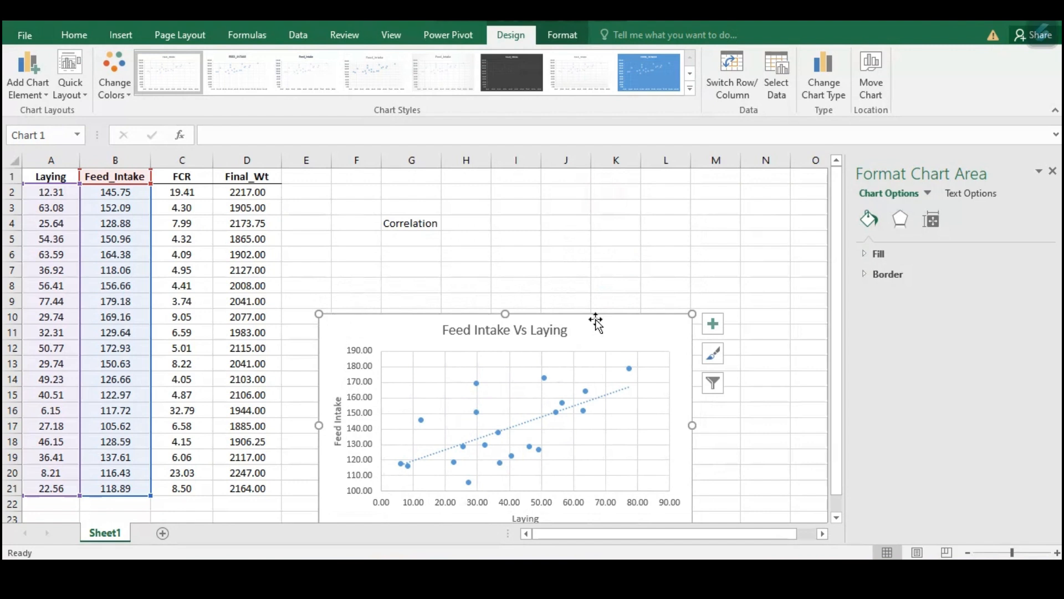
- Start a CORREL formula in H4 with A2:A22 as the first array and B2:B21 as the second
click(459, 226)
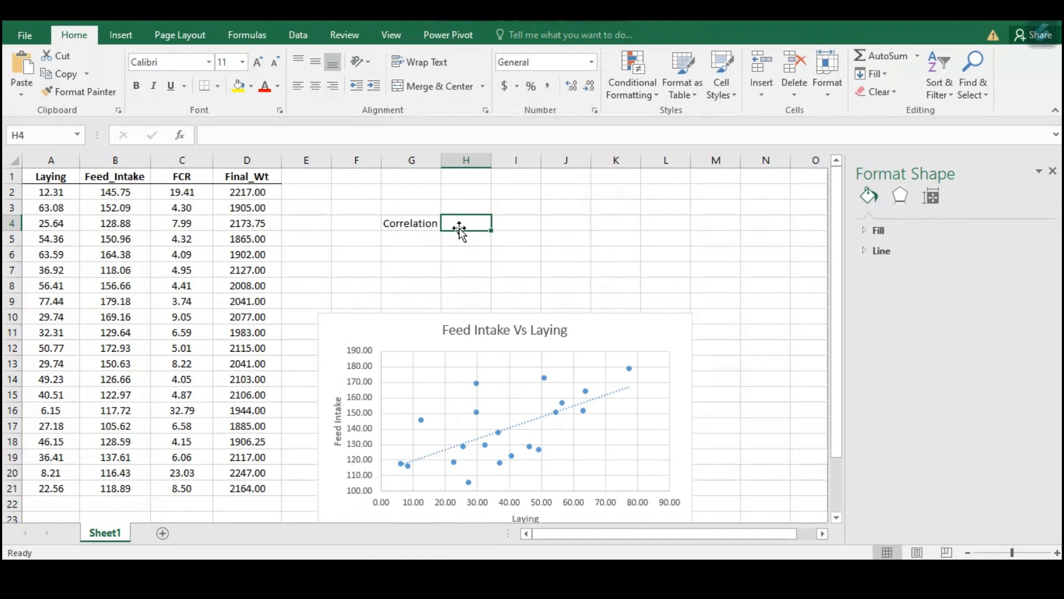
text(=corr)
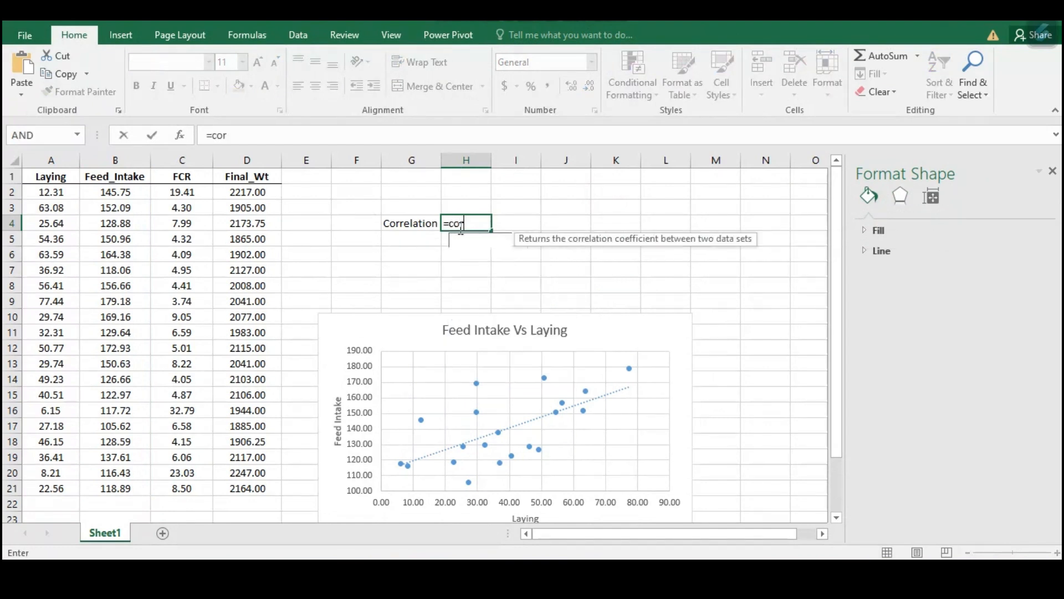
double_click(482, 242)
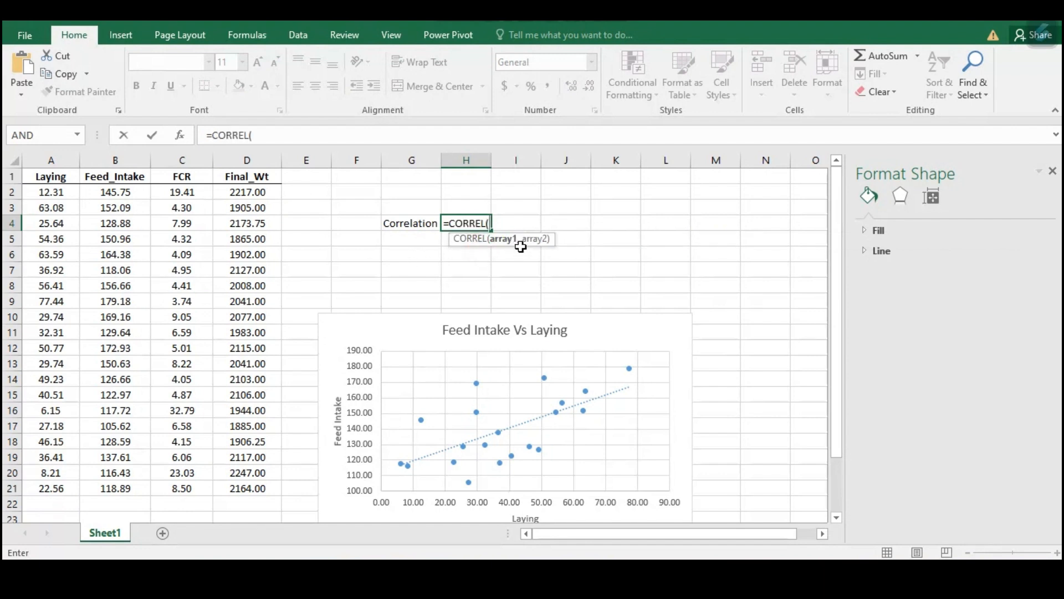
drag(62, 192, 45, 505)
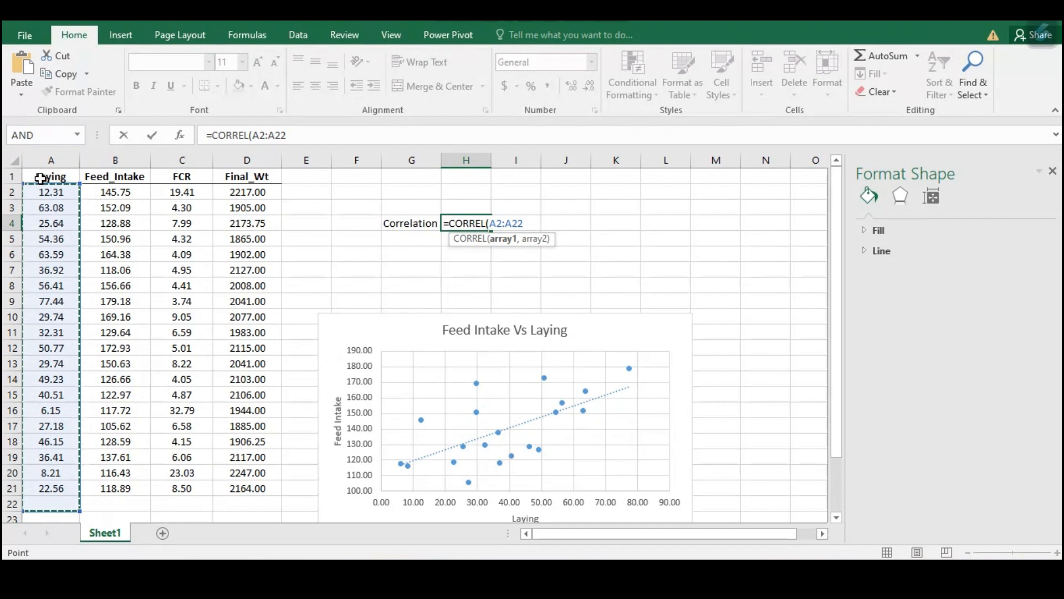
text(,)
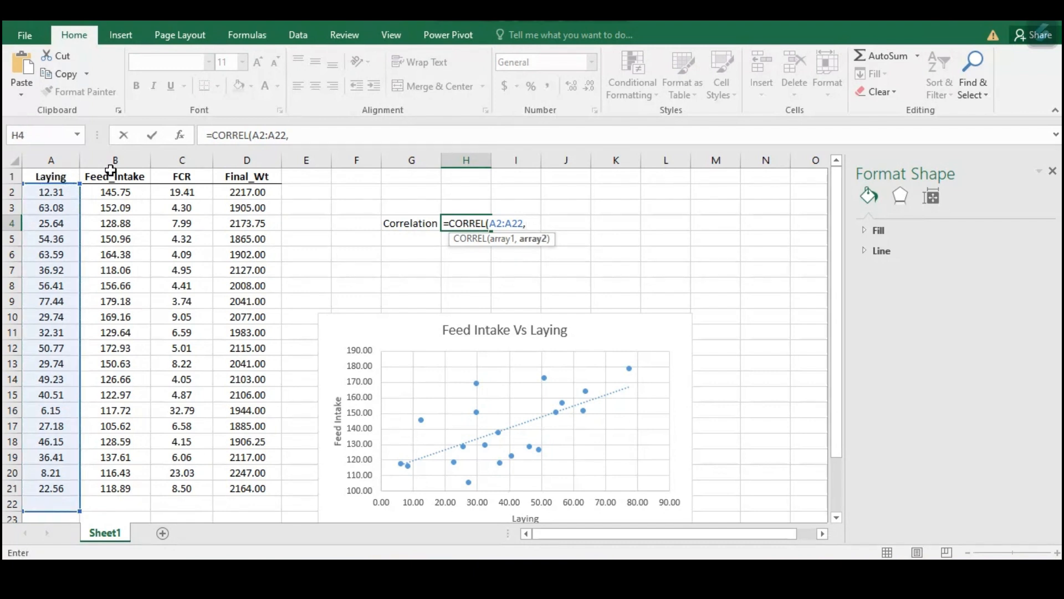
click(127, 192)
drag(126, 232, 123, 490)
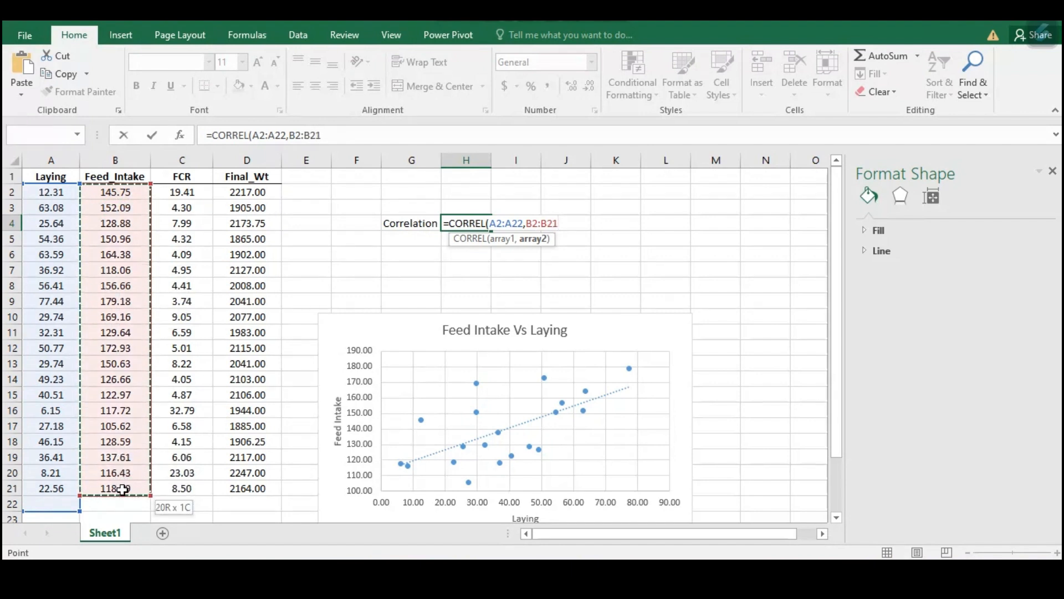
- Correct the formula's first array to A2:A21 and complete it as =CORREL(A2:A21,B2:B21)
click(523, 223)
key(BackSpace)
text(1)
click(561, 224)
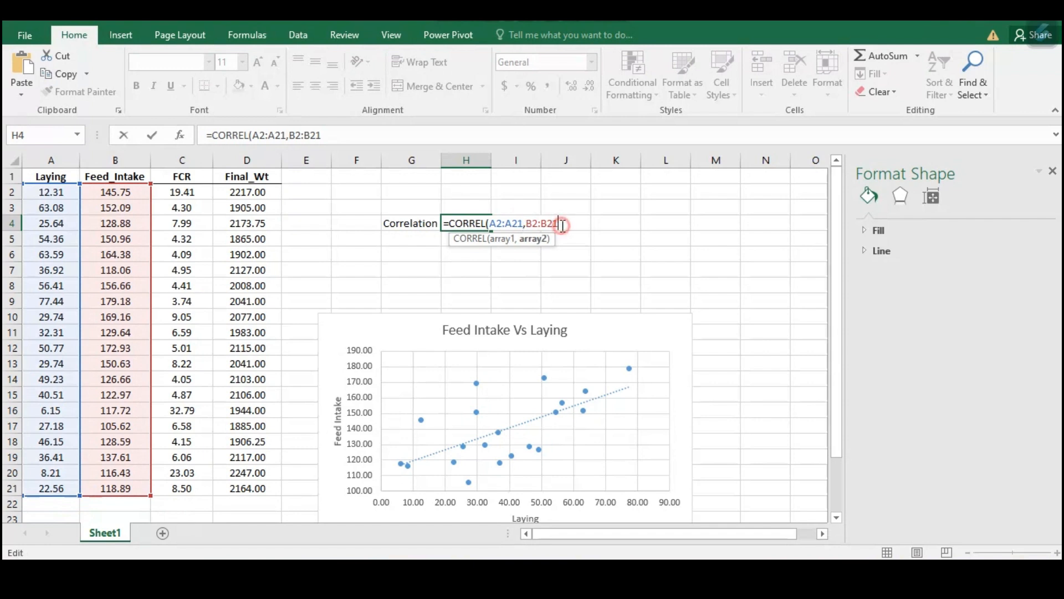
text())
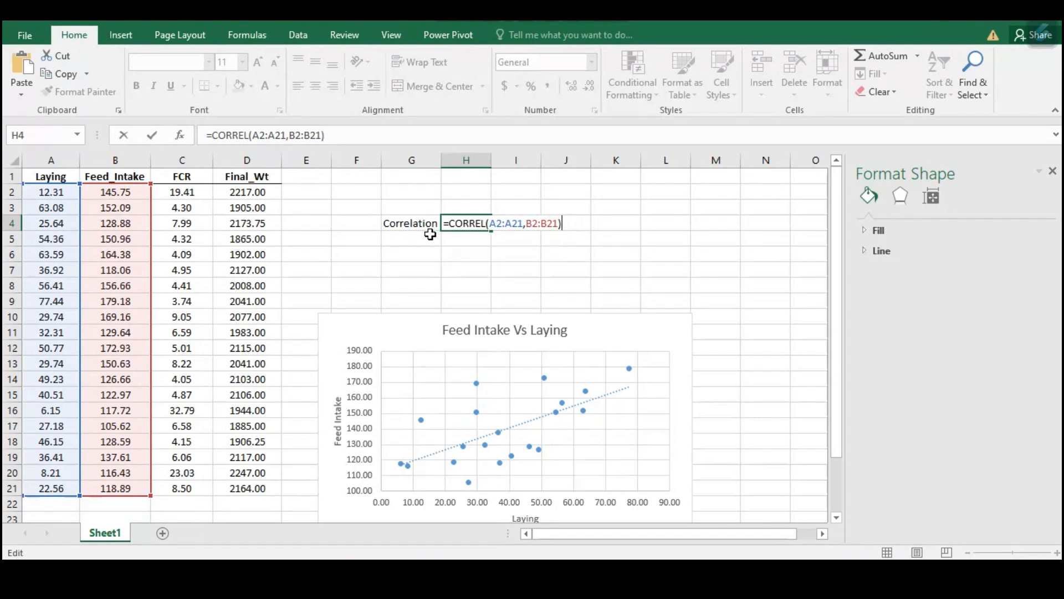
key(Return)
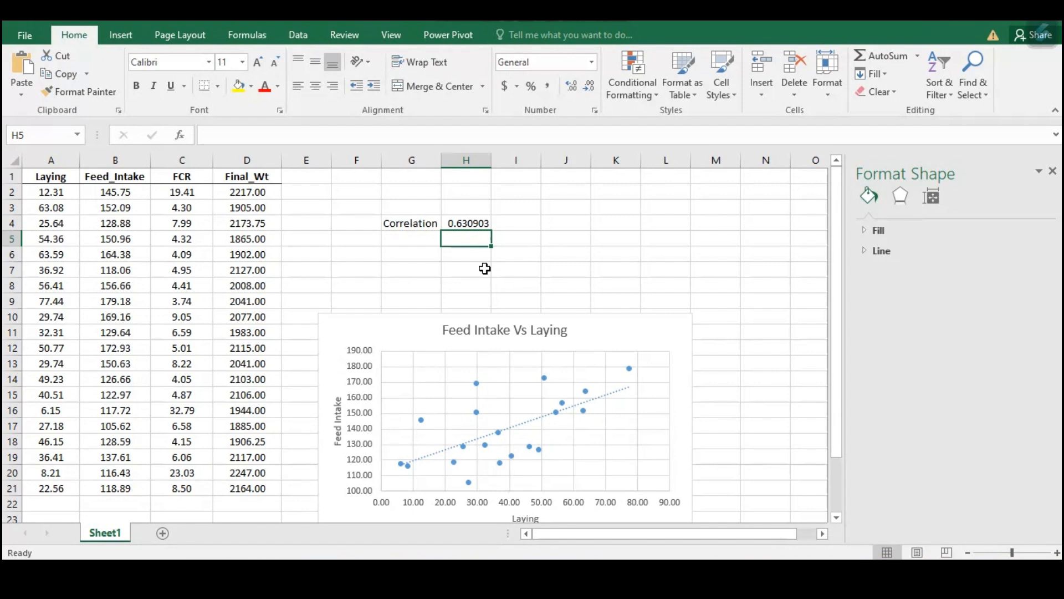
- Enter the strength scale headings "weak", "Moderate" and "Strong" in cells K3 to M3
click(621, 204)
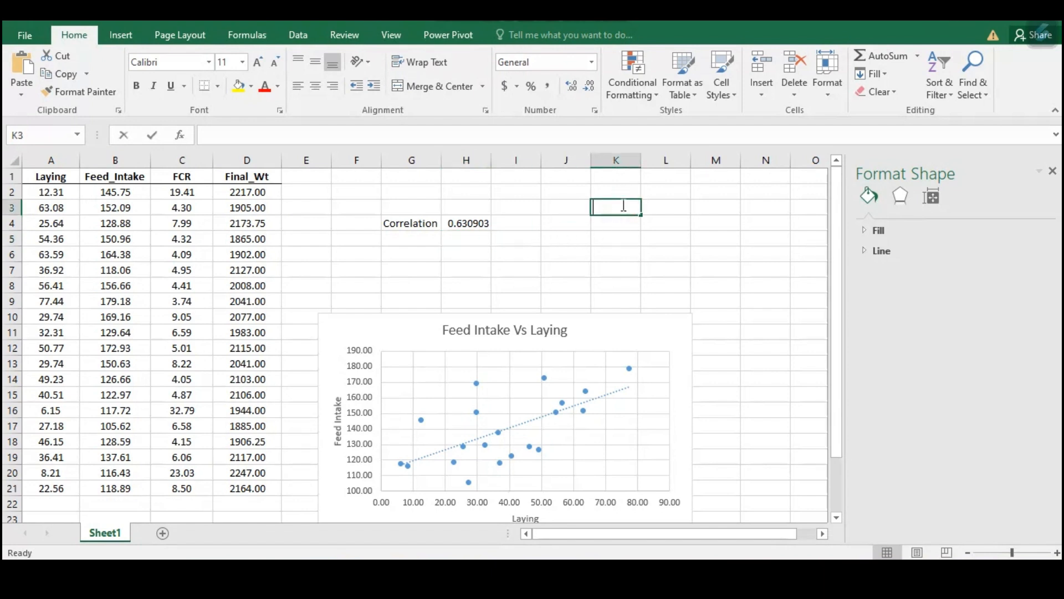
text(weak)
key(Tab)
text(Mo)
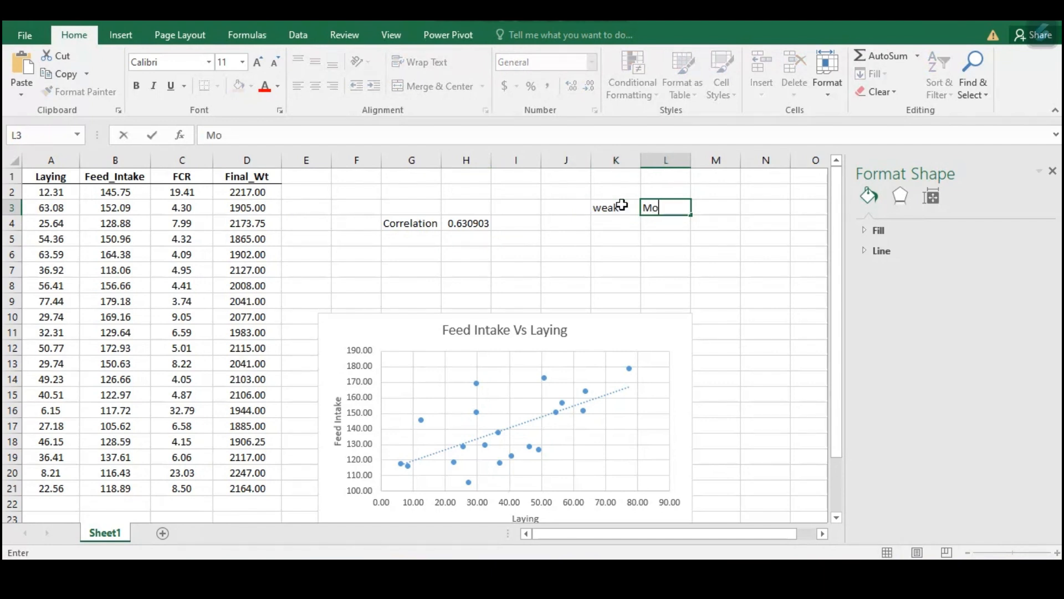
text(derate)
key(Tab)
text(Strong)
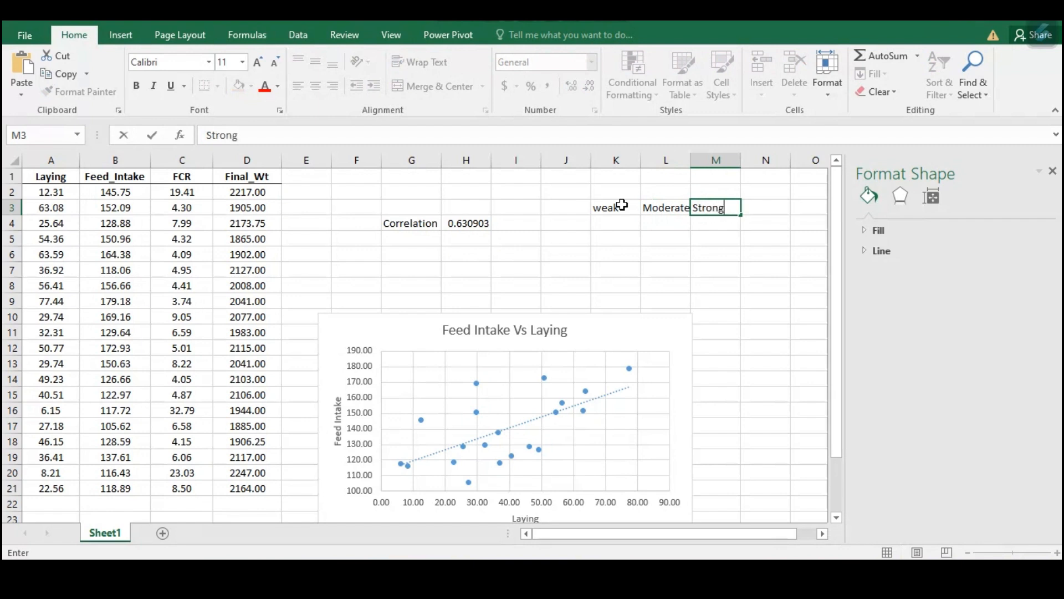
key(Return)
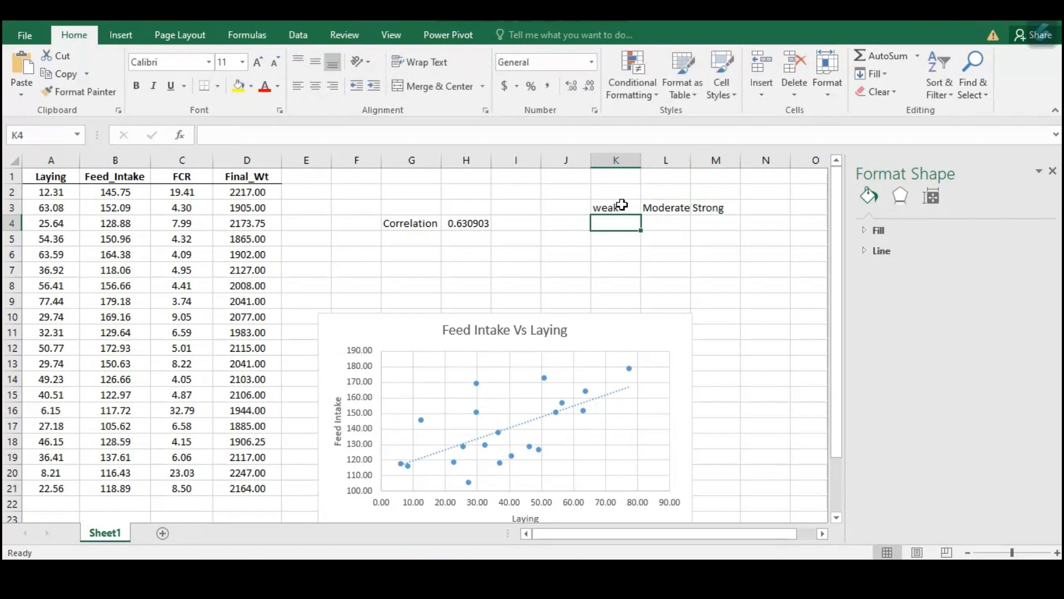
- Enter 0.3 below the weak heading and 0.6 below the Moderate heading in row 4
text(0.3)
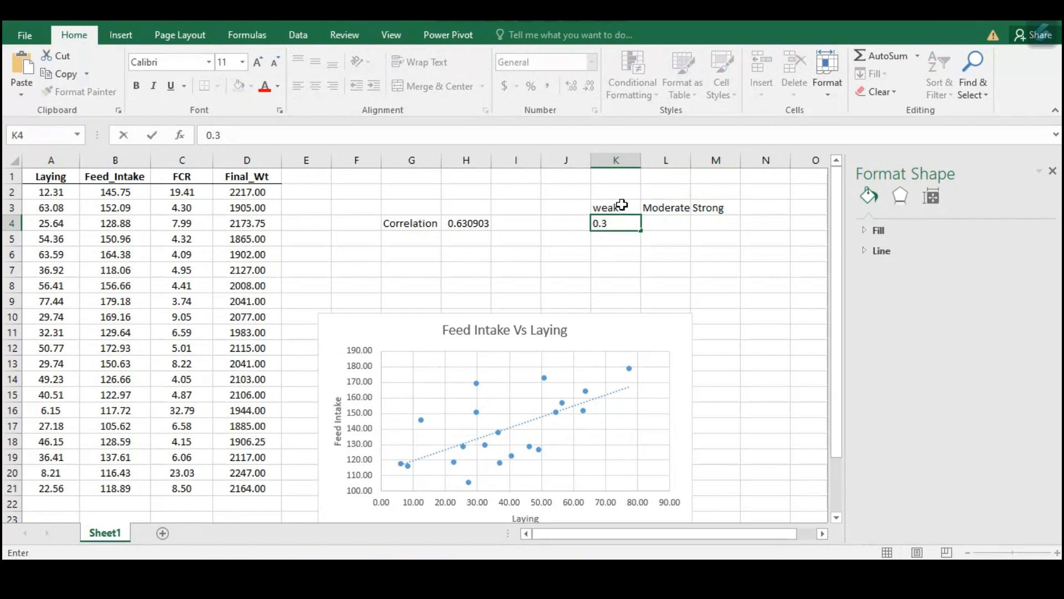
key(Tab)
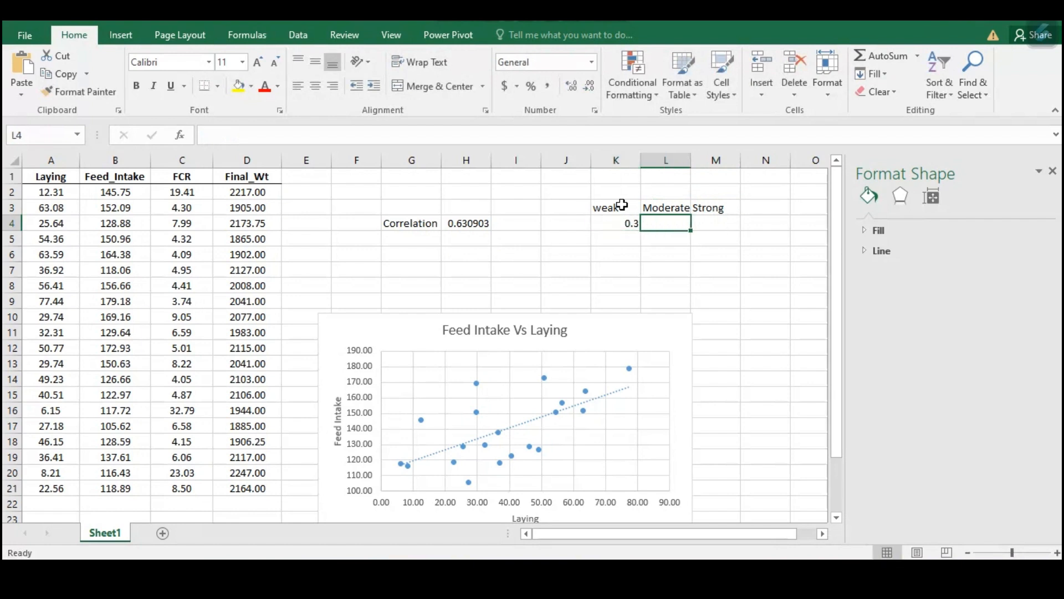
text(0.6)
key(Tab)
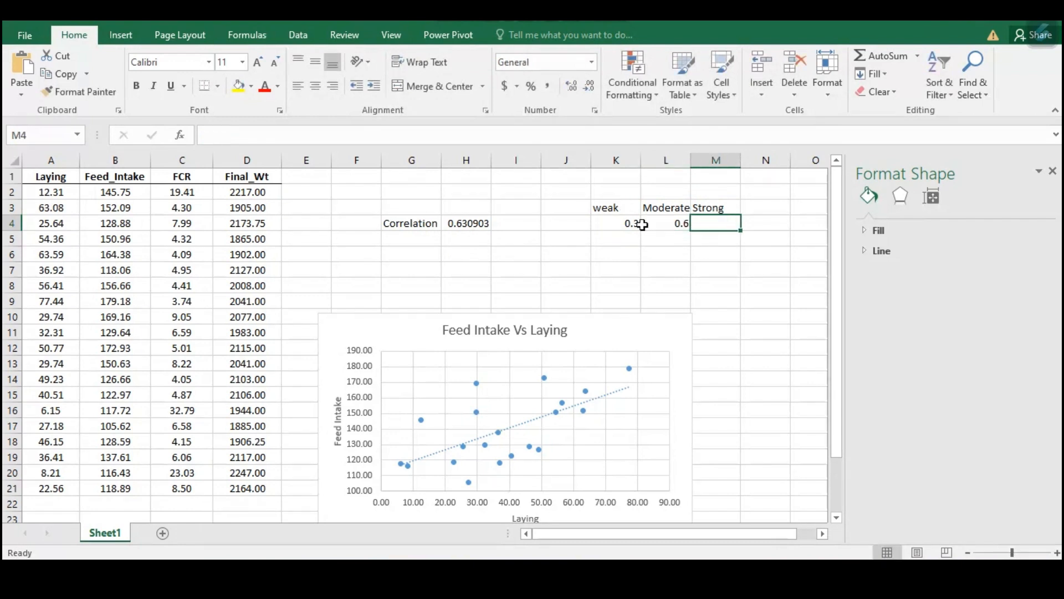
- Replace the value below the weak heading in K4 with the range "0 - 0.3"
click(638, 224)
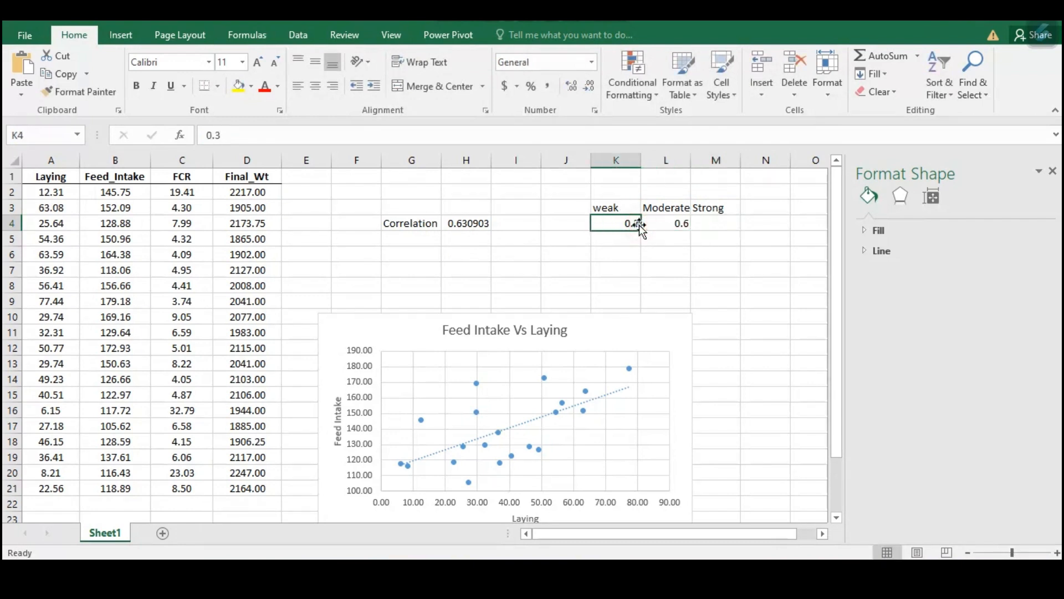
text(0-)
key(BackSpace)
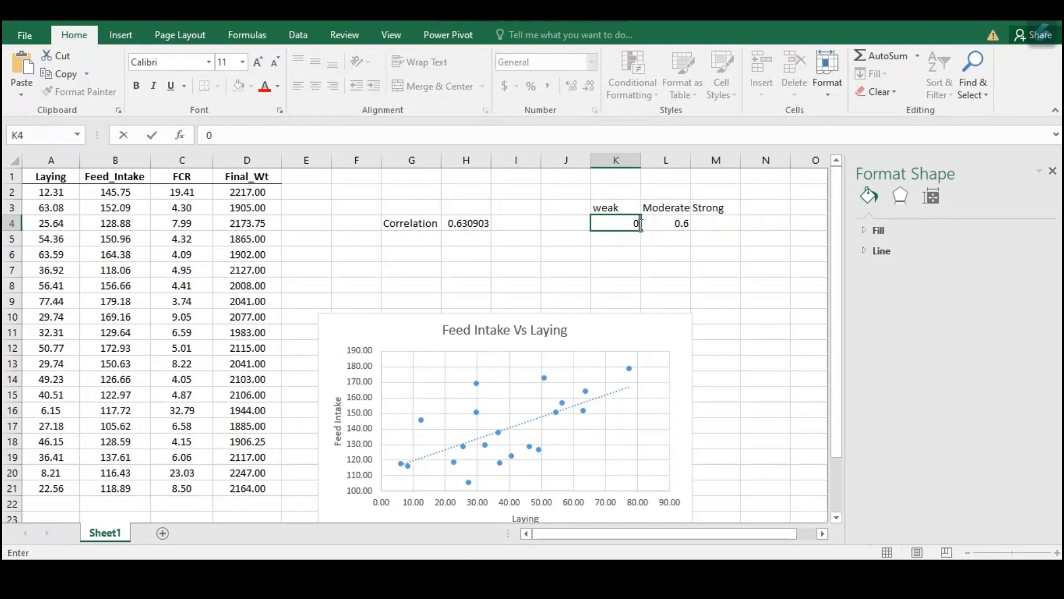
text(-0)
key(BackSpace)
text(0.3)
key(Tab)
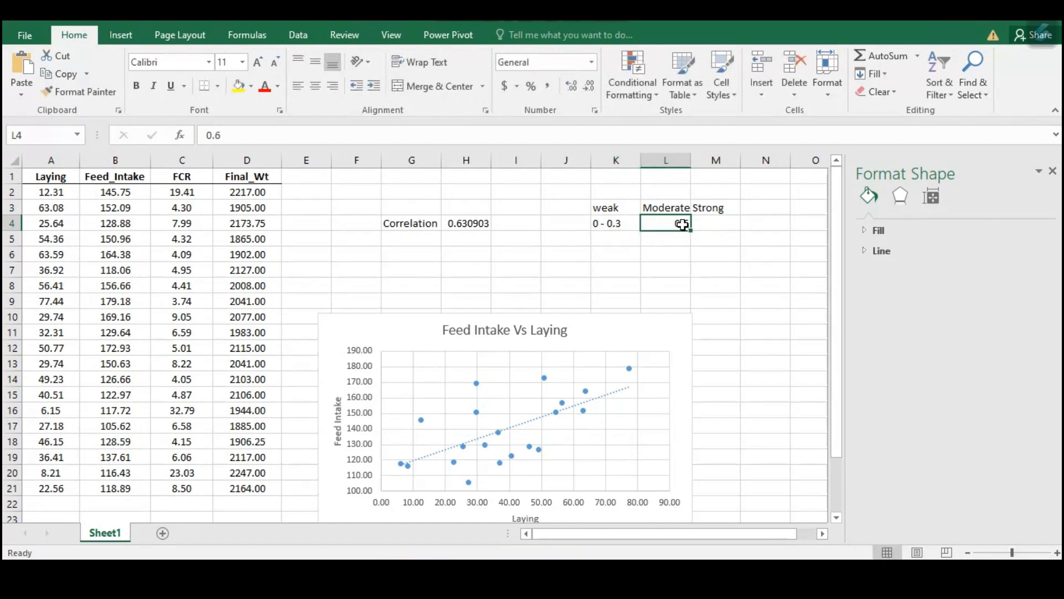
- Enter the range "0.3 to 0.6" in L4 for Moderate and "0.6 and above" in M4 for Strong
text(0.)
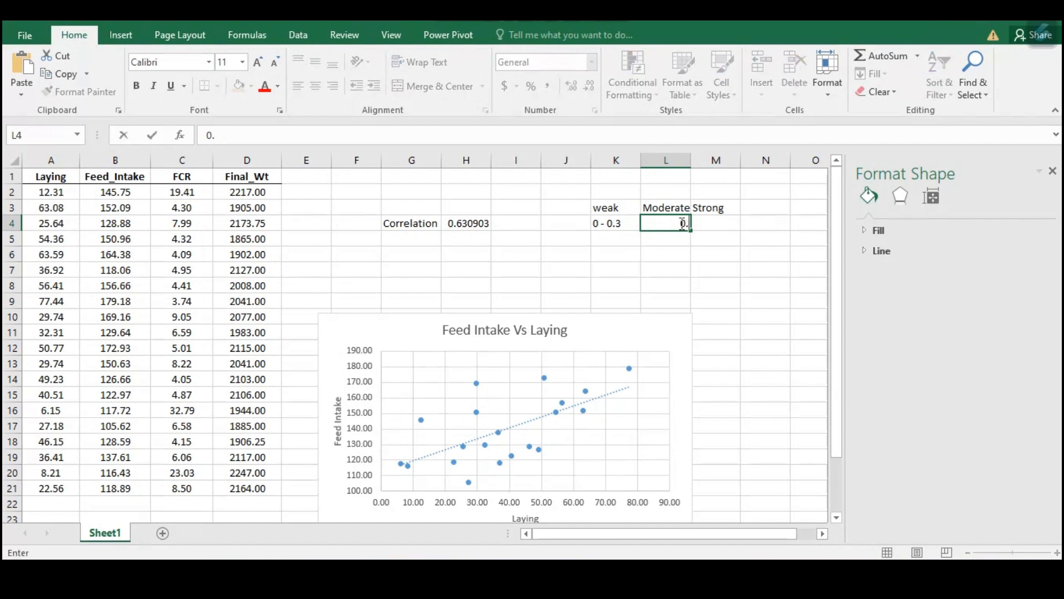
text(3 to 0.6)
key(Tab)
click(705, 222)
text(0.)
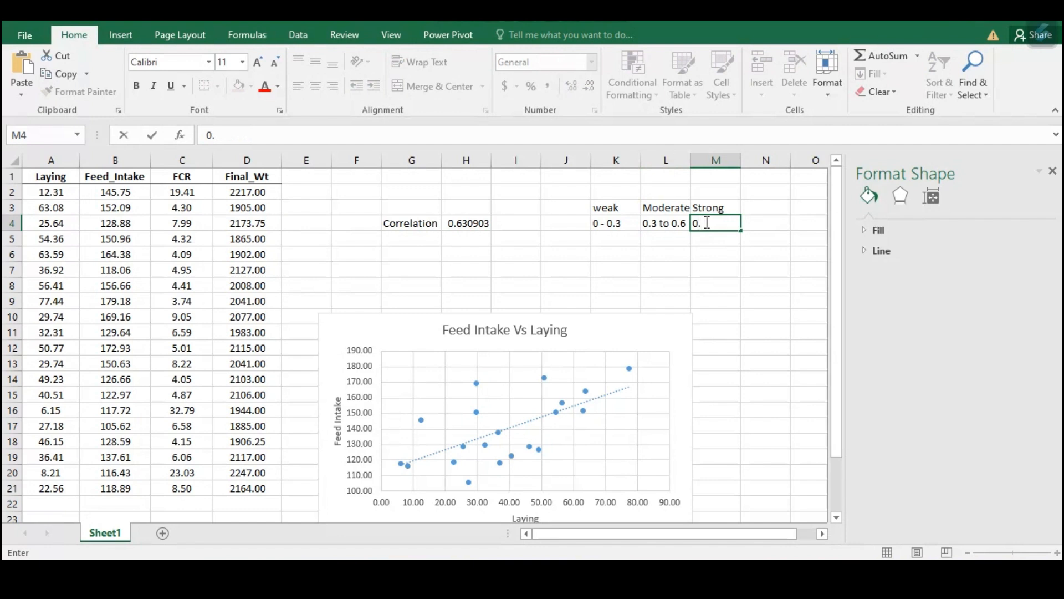
text(6 and above)
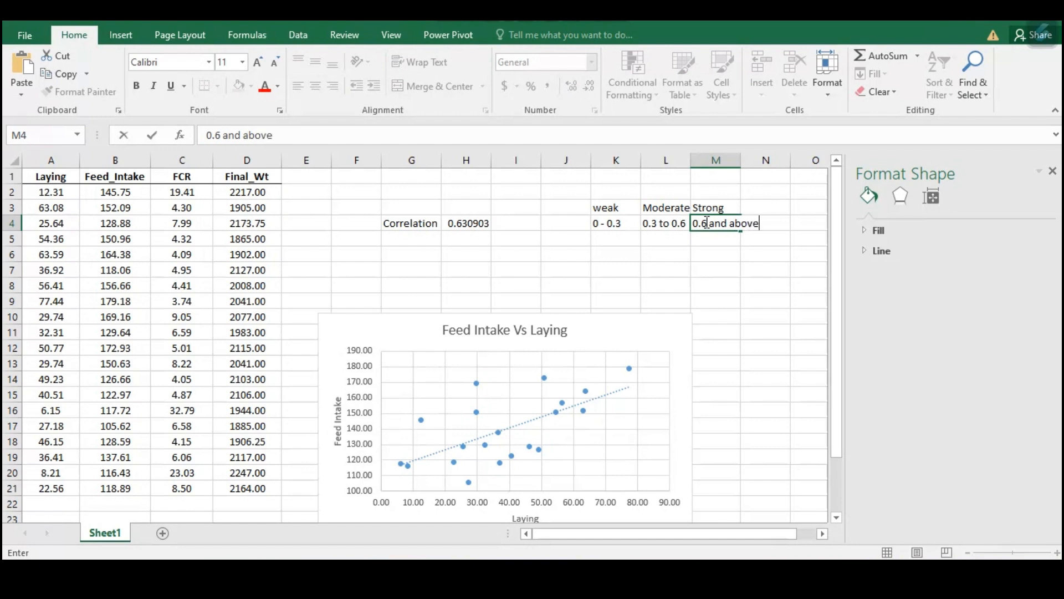
key(Return)
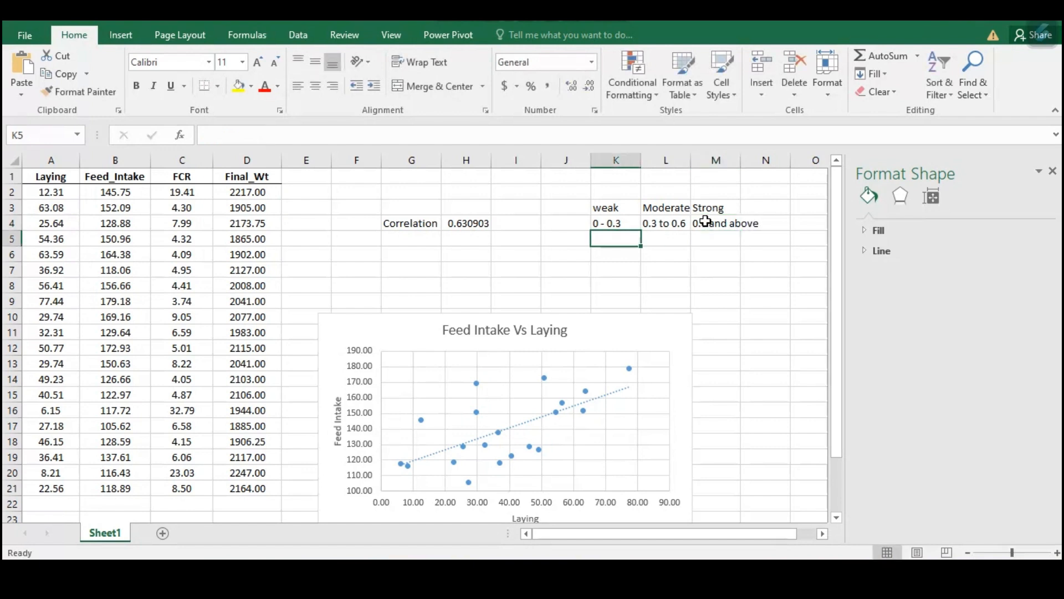
- Widen column M to fit its text and reword the weak range in K4 as "0 to 0.3"
drag(744, 152, 763, 152)
double_click(600, 224)
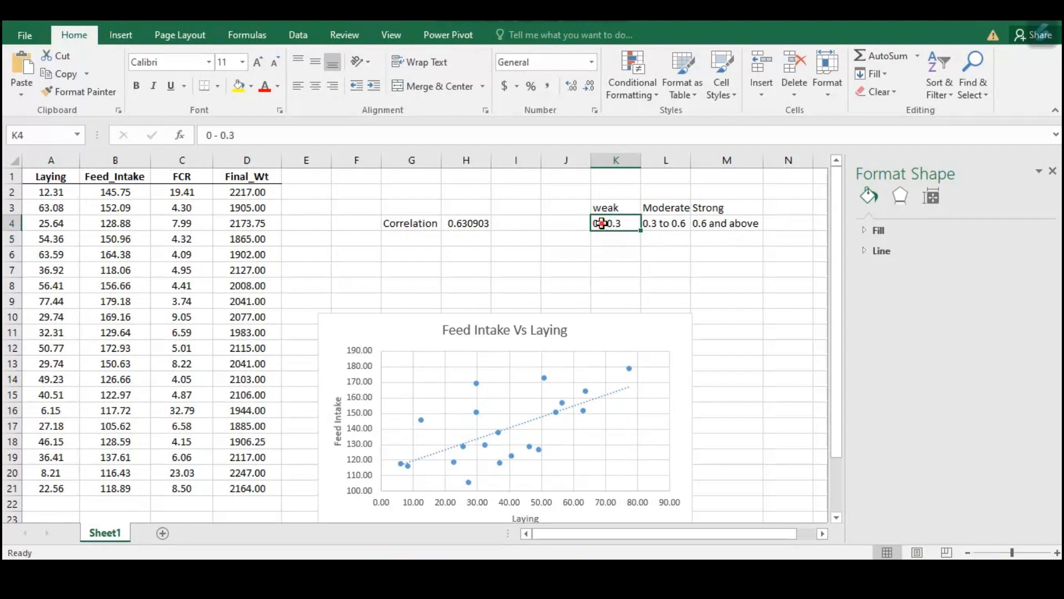
key(BackSpace)
text(to)
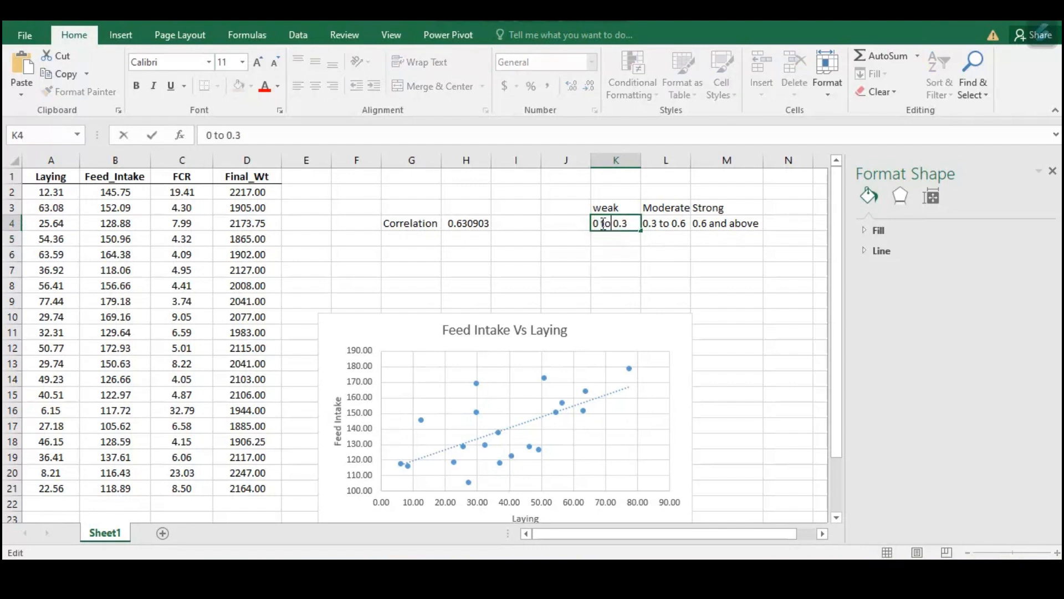
key(Return)
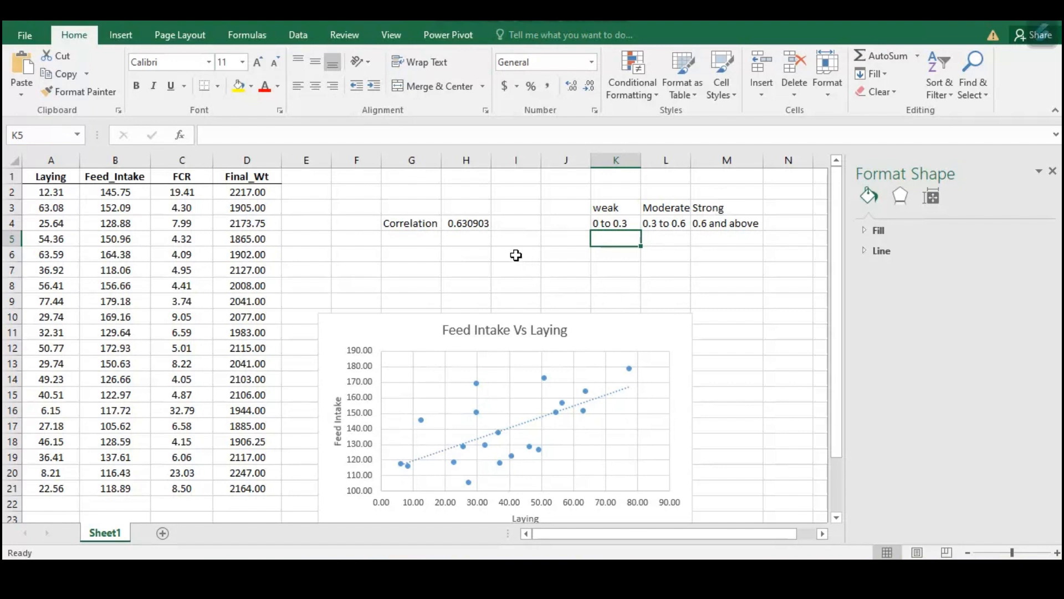
click(569, 227)
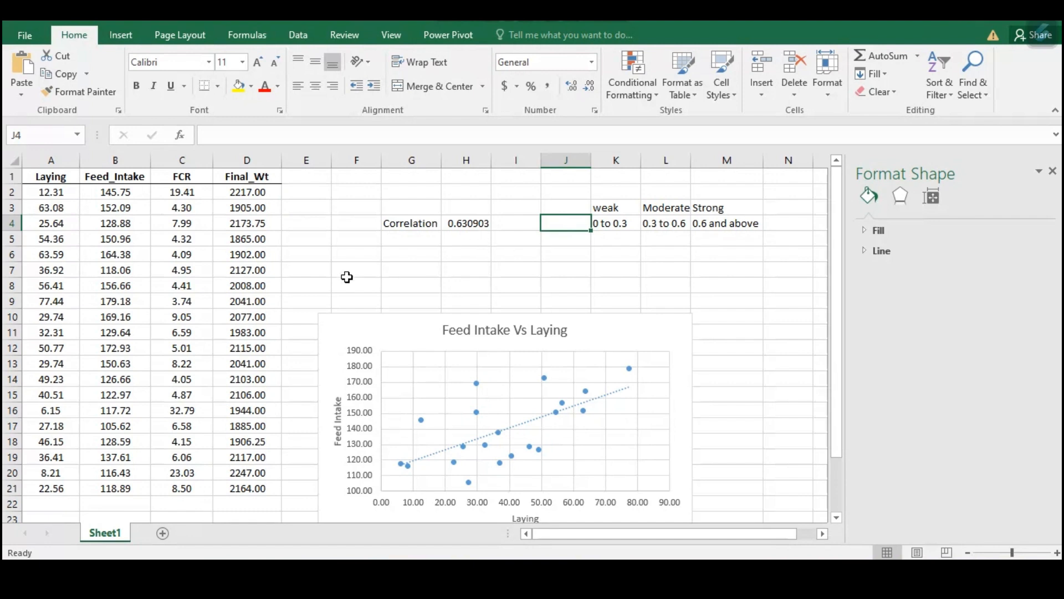
click(465, 224)
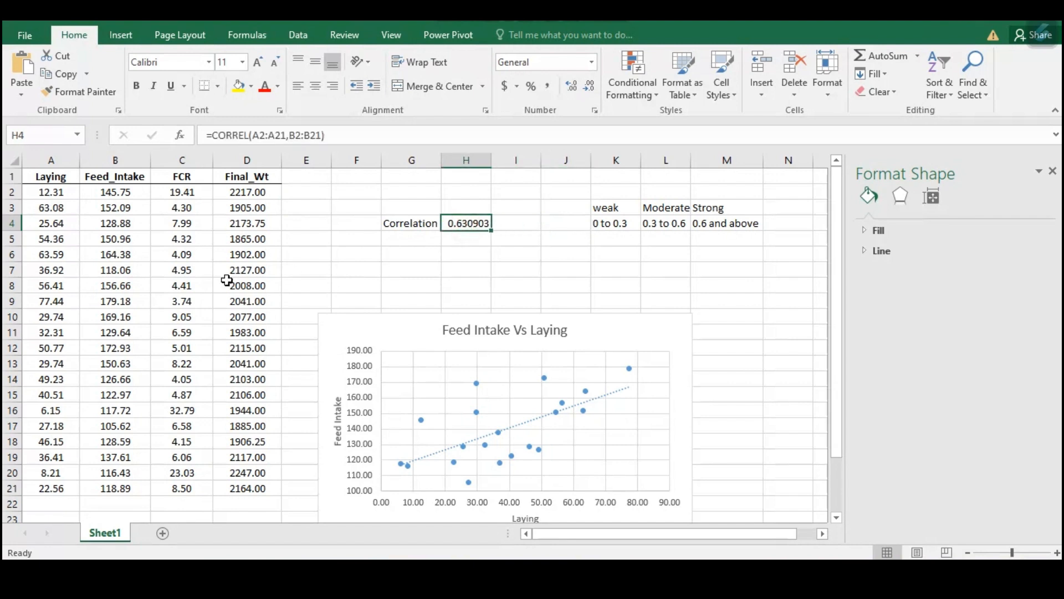
drag(70, 174, 132, 194)
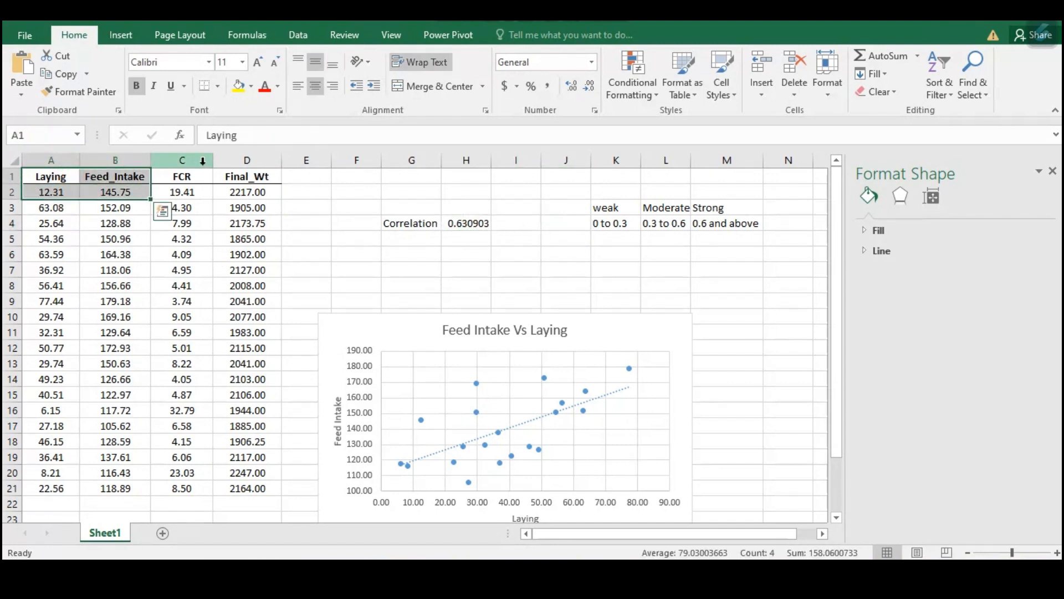
click(60, 178)
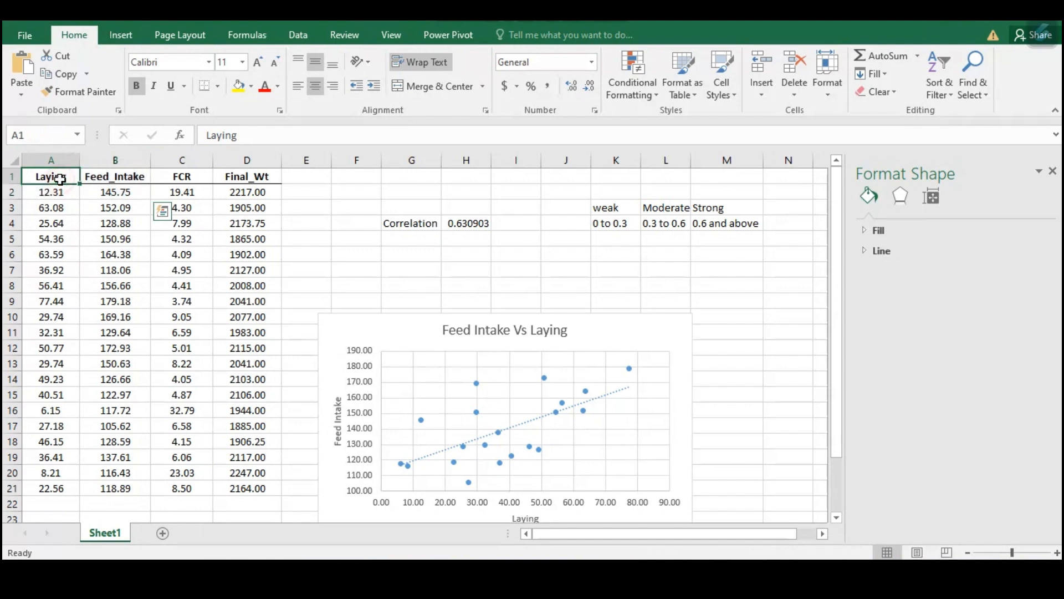
click(189, 179)
- Calculate the correlation between Laying and FCR in H5 with =CORREL(A2:A21,C2:C21)
click(478, 245)
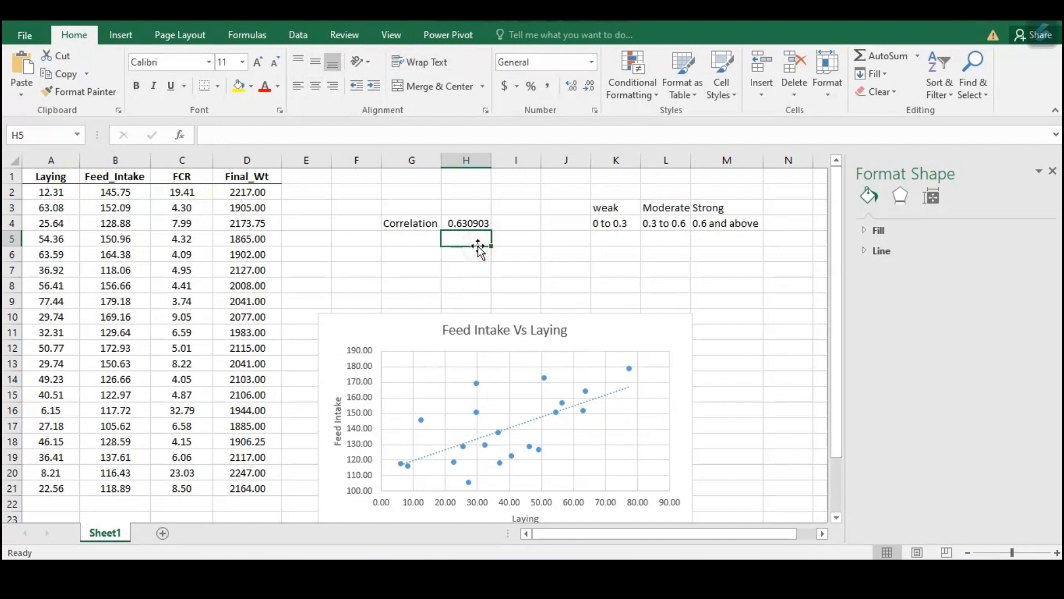
text(=cor)
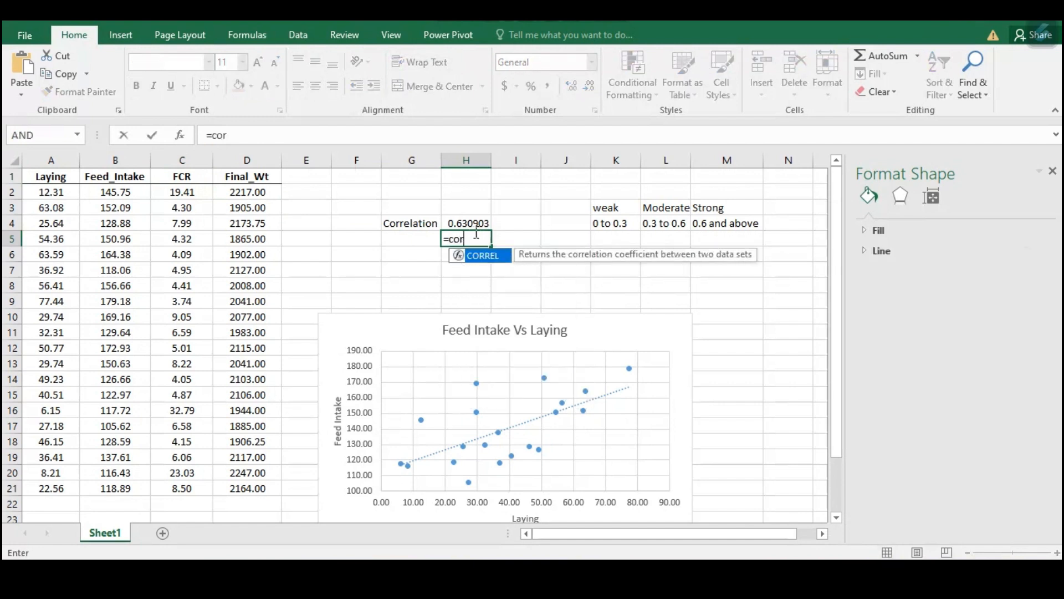
double_click(482, 255)
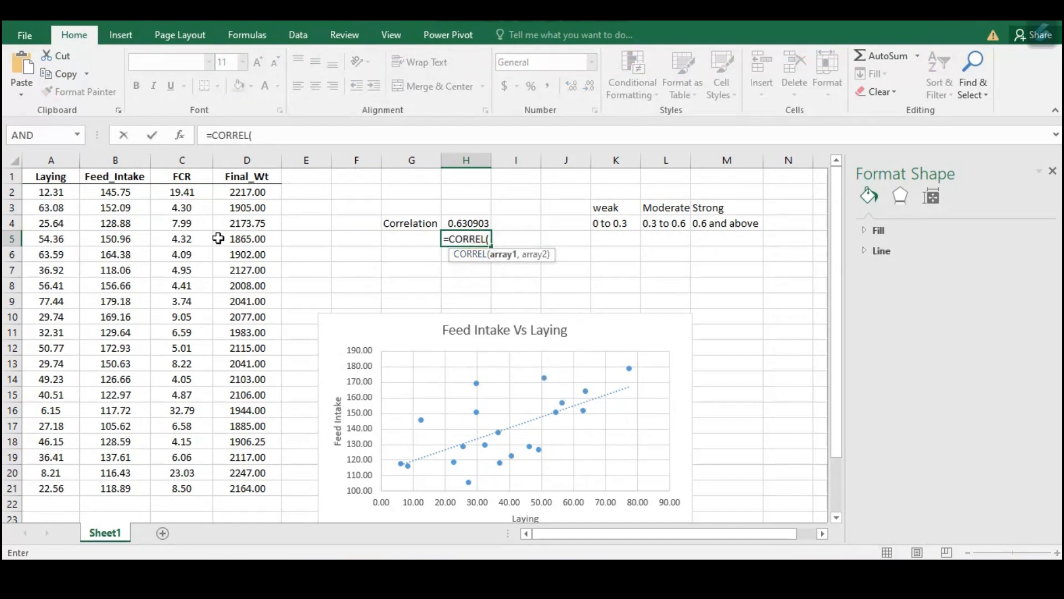
drag(64, 191, 36, 491)
text(,)
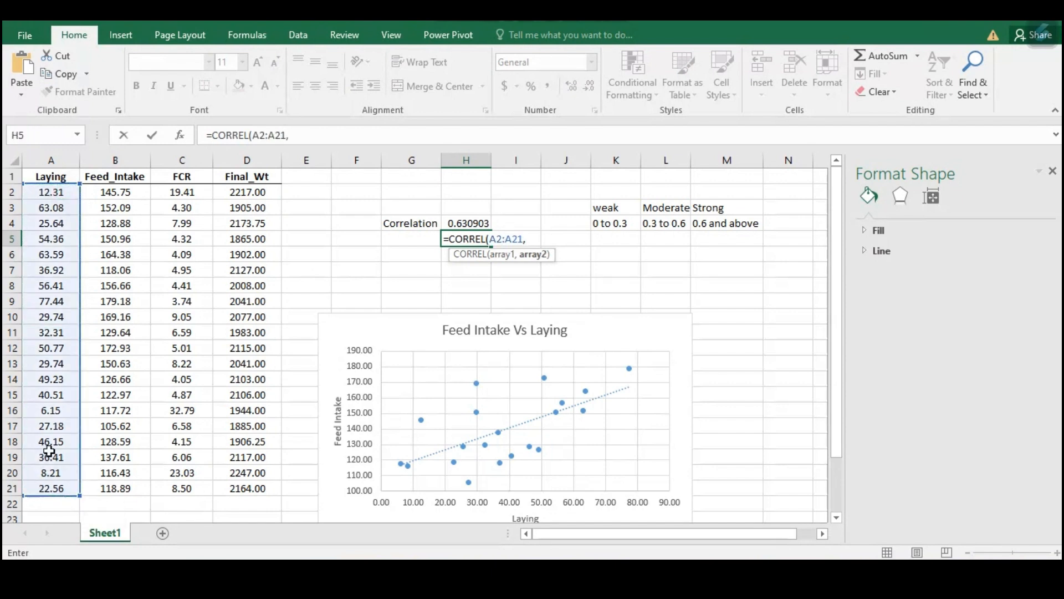
drag(184, 192, 173, 484)
text())
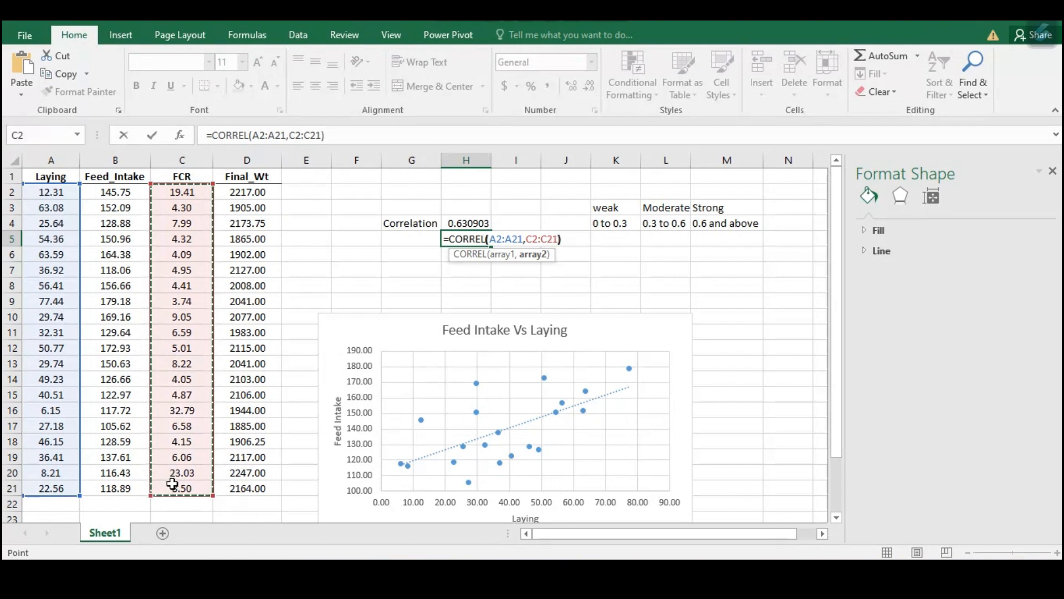
key(Return)
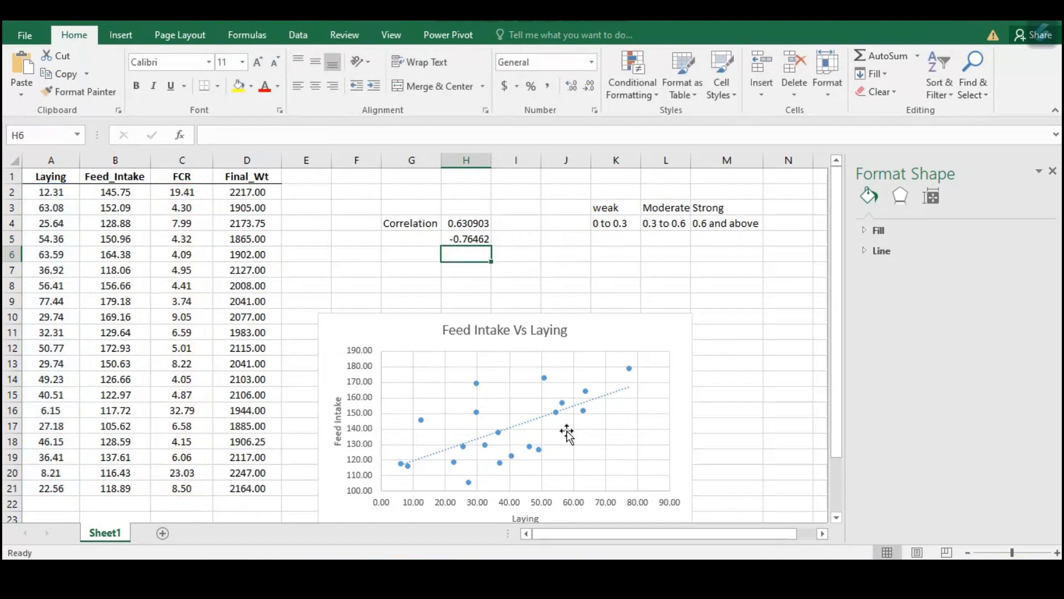
- Label the first correlation result by entering "Laying and feed intake" in I4
click(509, 221)
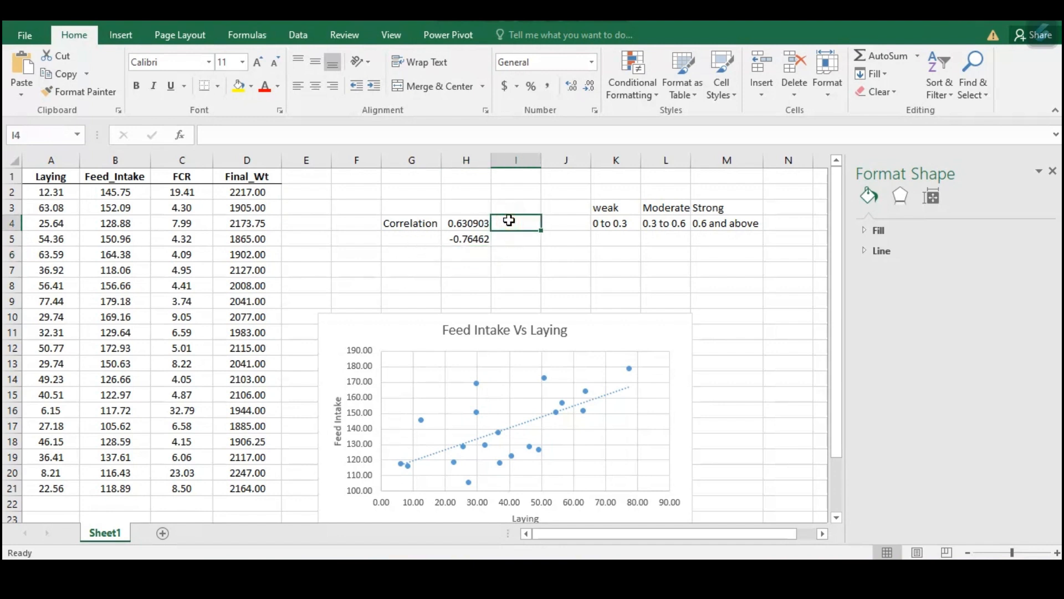
text(Laying and feed)
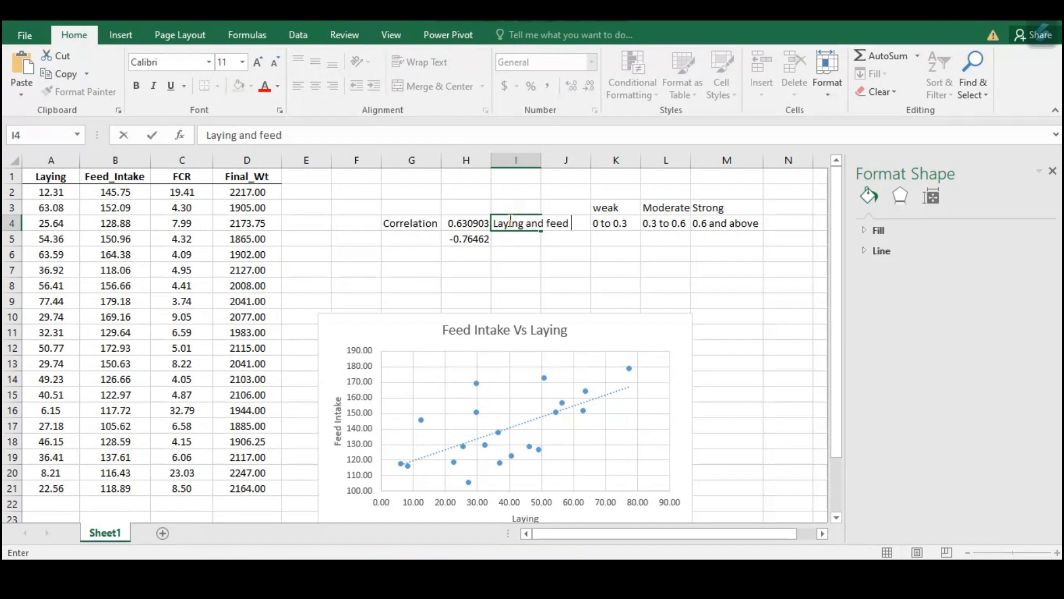
text( intake)
key(Return)
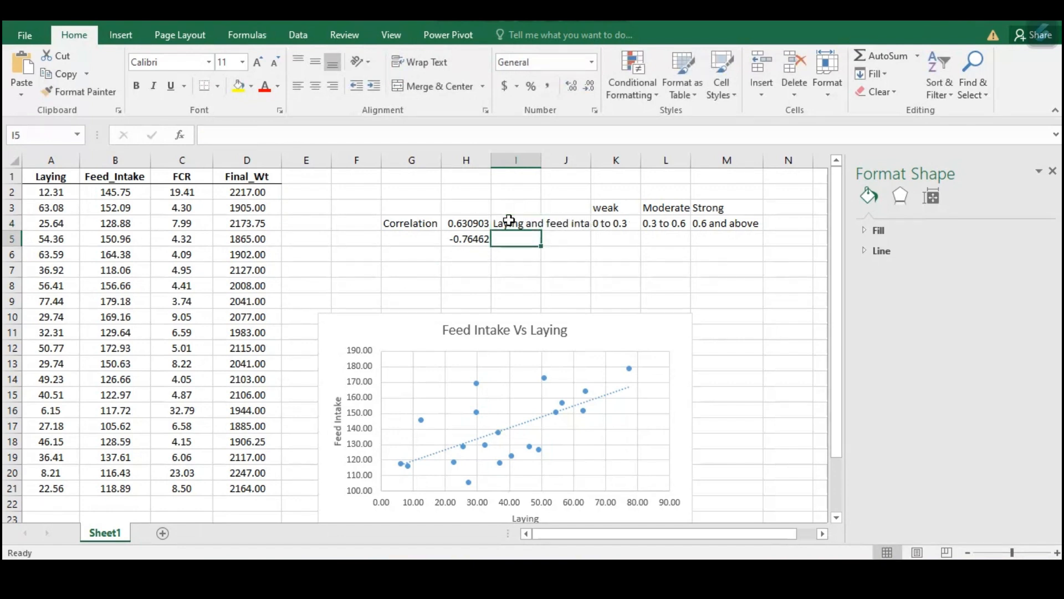
- Label the second correlation result "laying and fcr" in I5 and autofit column I to its text
text(laying and feed intake)
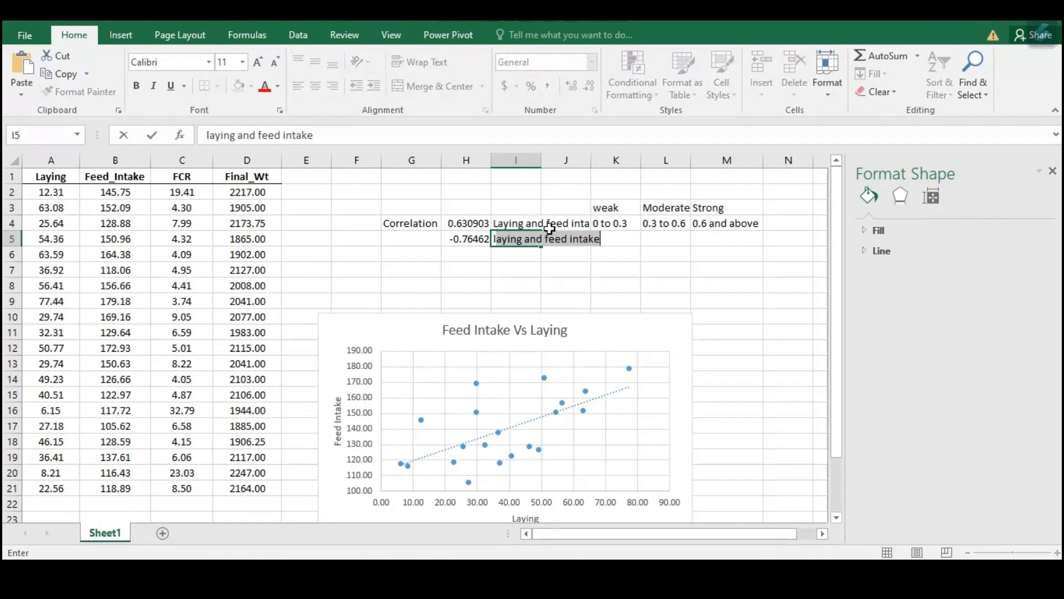
drag(549, 239, 627, 239)
text(cr)
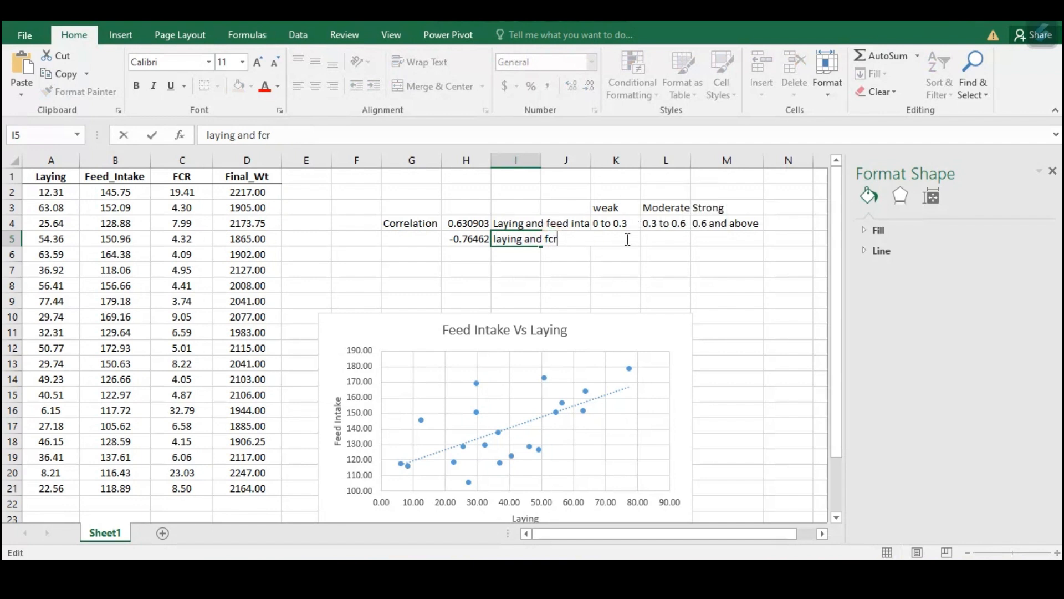
key(Return)
double_click(542, 160)
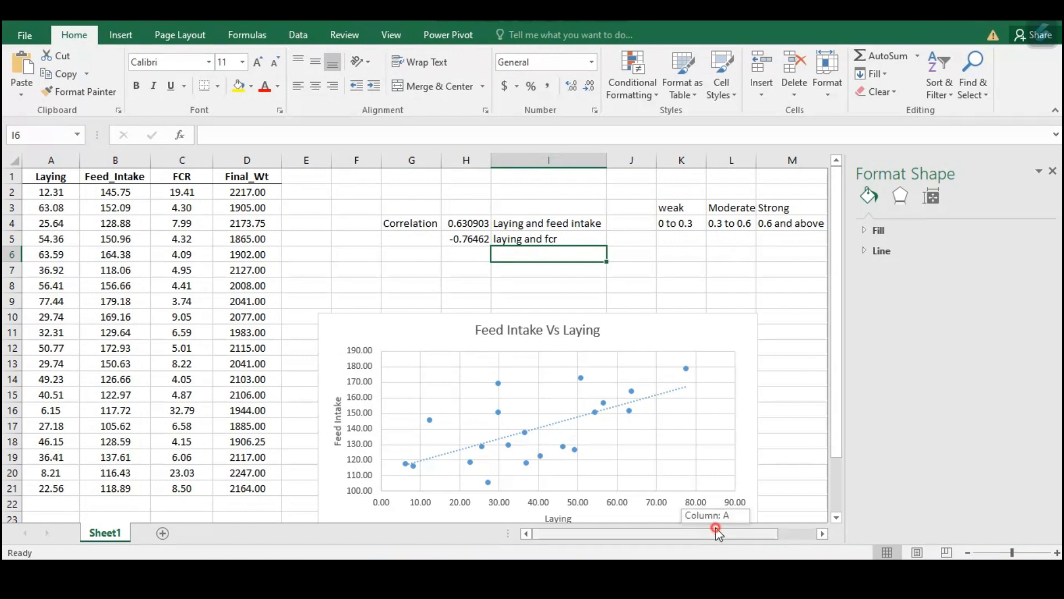
drag(718, 531, 742, 532)
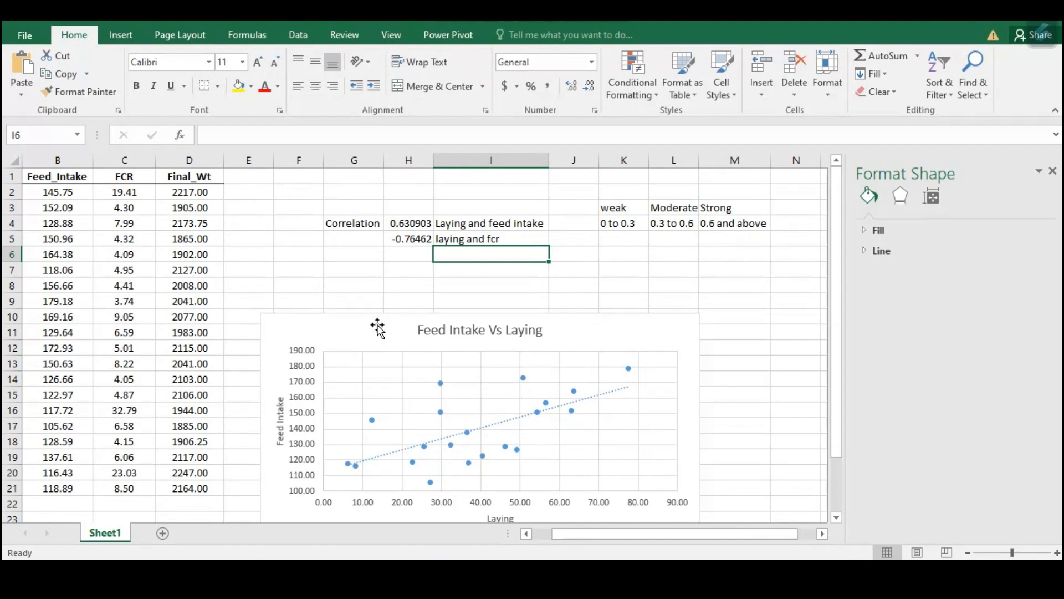
scroll(299, 283, left, 1)
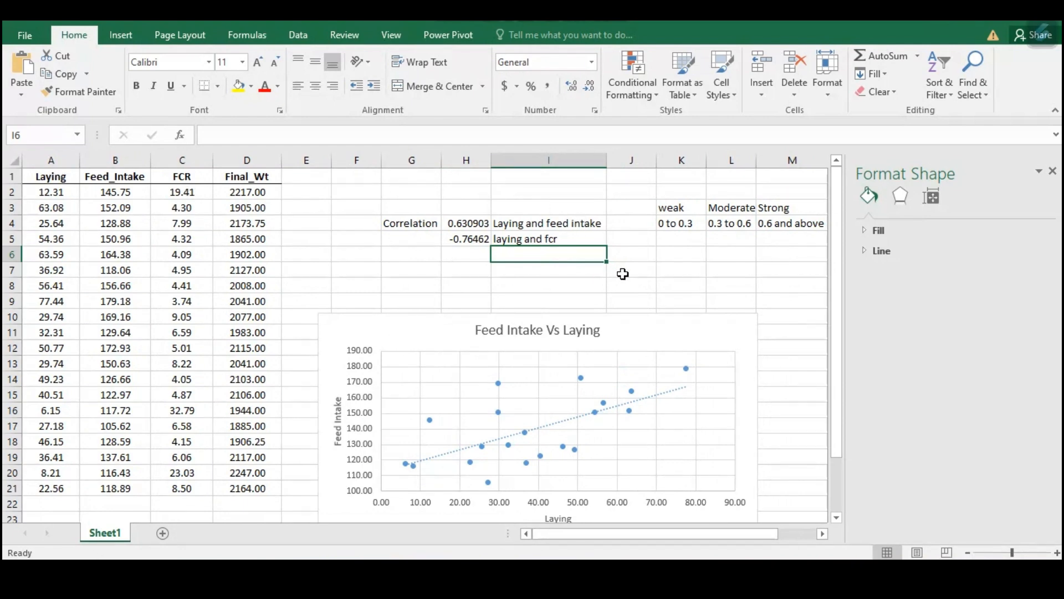
scroll(624, 274, down, 3)
scroll(623, 274, up, 3)
click(688, 268)
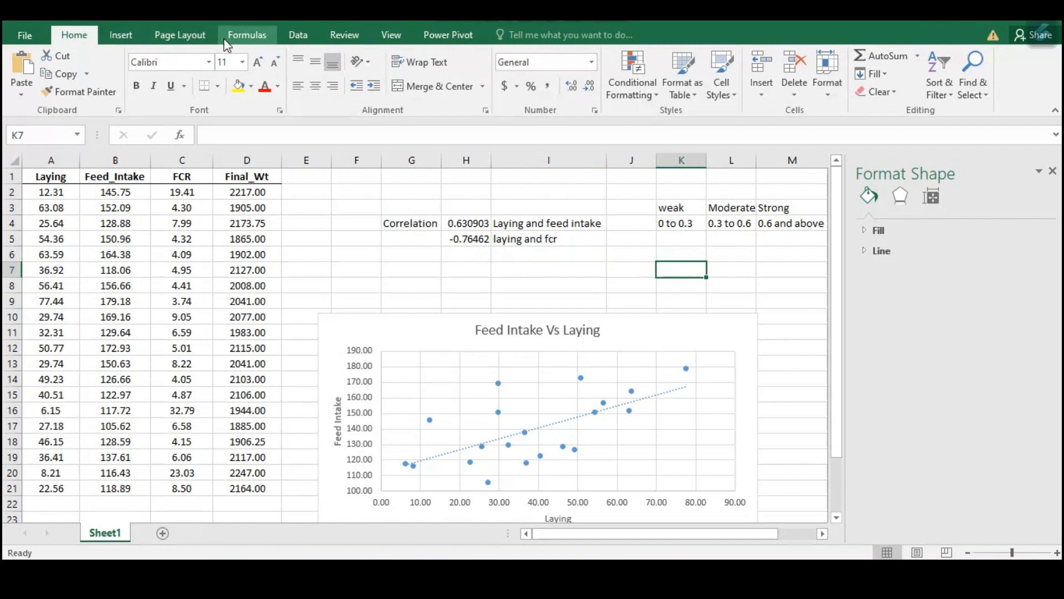
- Close the Format Shape pane and start the Correlation tool of the Data Analysis add-in
click(297, 36)
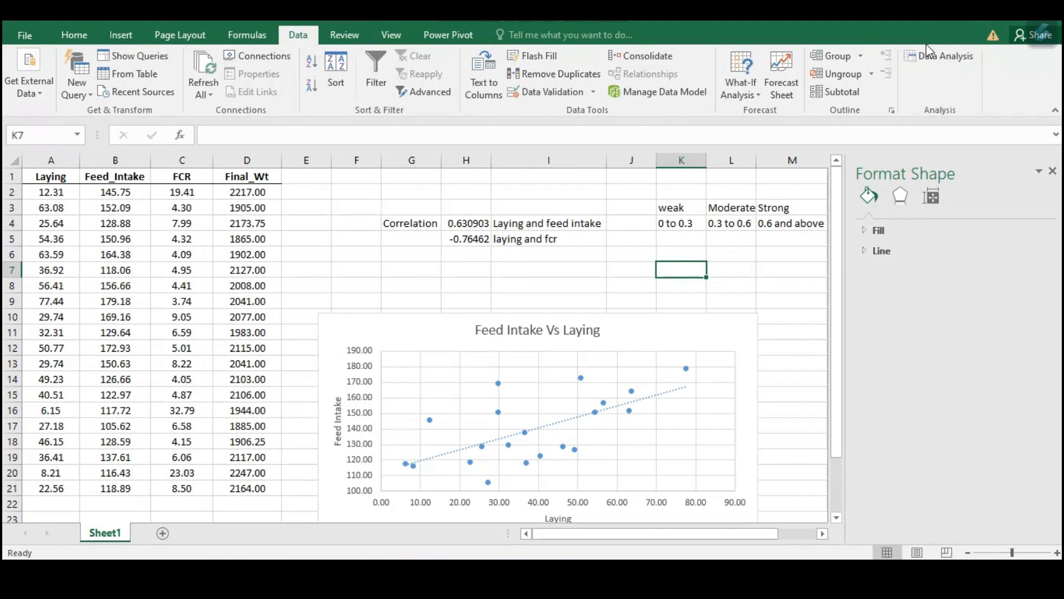
click(1053, 173)
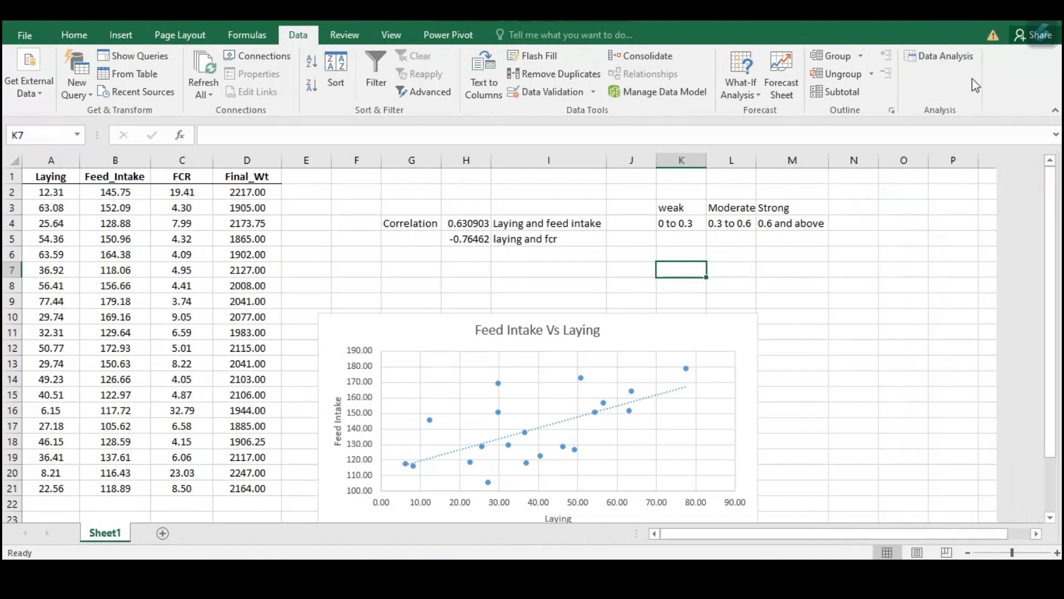
click(945, 58)
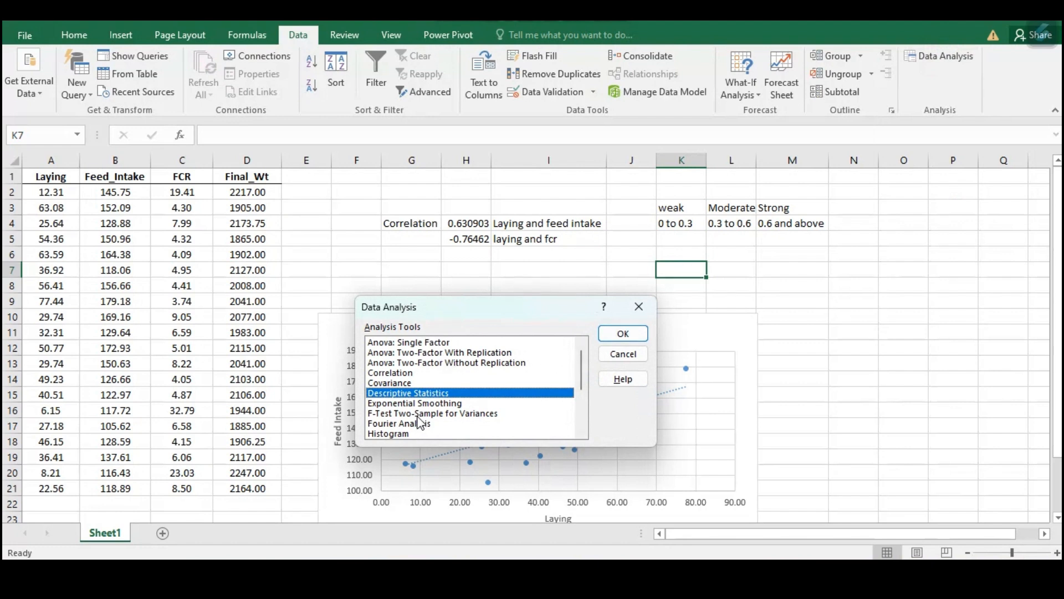
click(407, 374)
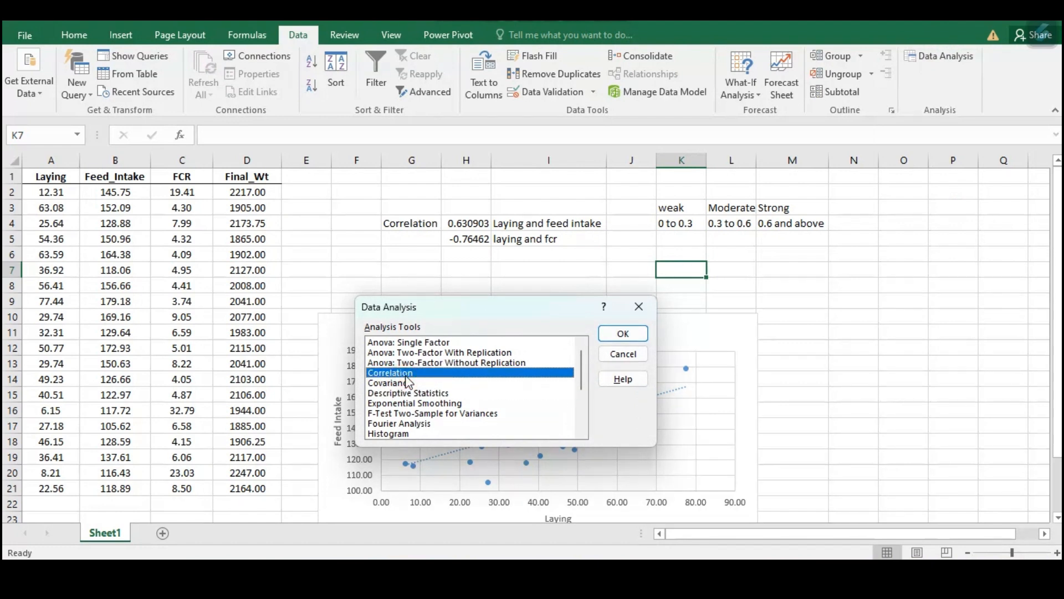
click(622, 334)
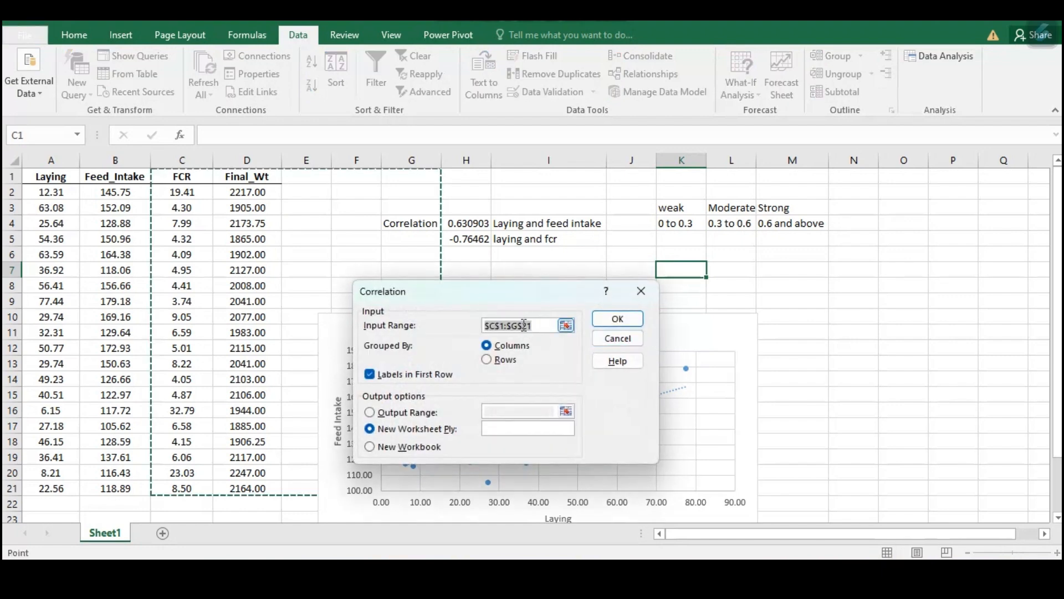
- Set the correlation input range to $A$1:$D$21, grouped by columns, with labels in the first row
key(BackSpace)
drag(475, 290, 514, 192)
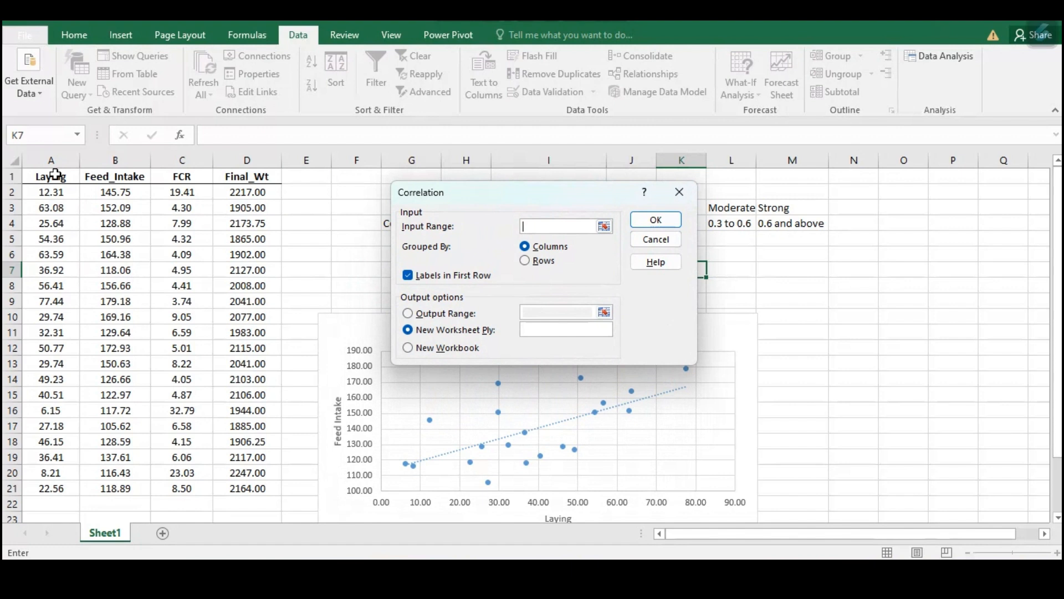
drag(54, 175, 260, 491)
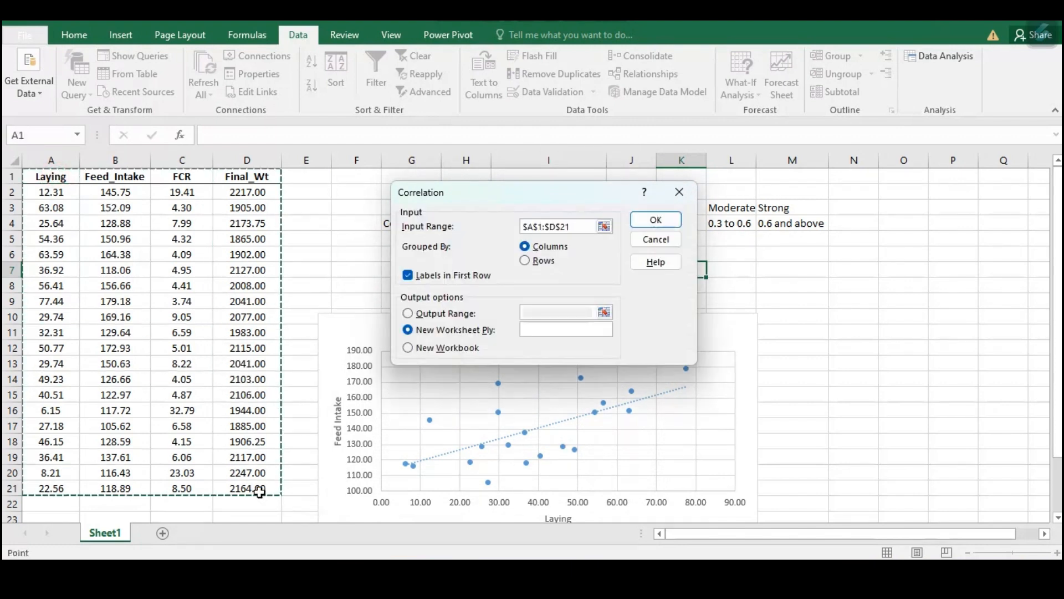
click(411, 275)
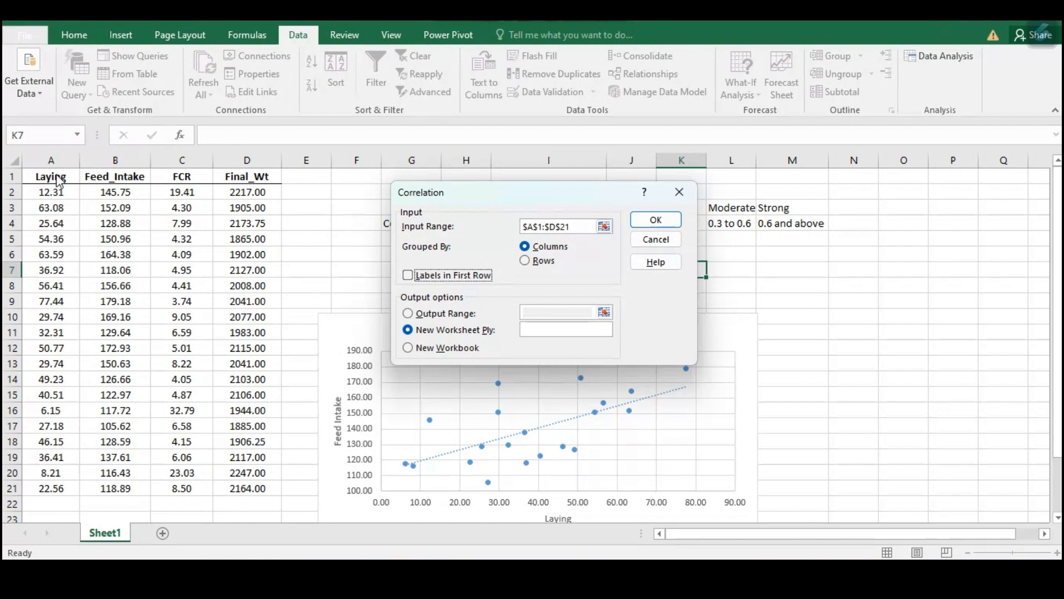
click(408, 276)
- Send the correlation output to cell $O$3 on the current sheet and generate the matrix
click(409, 314)
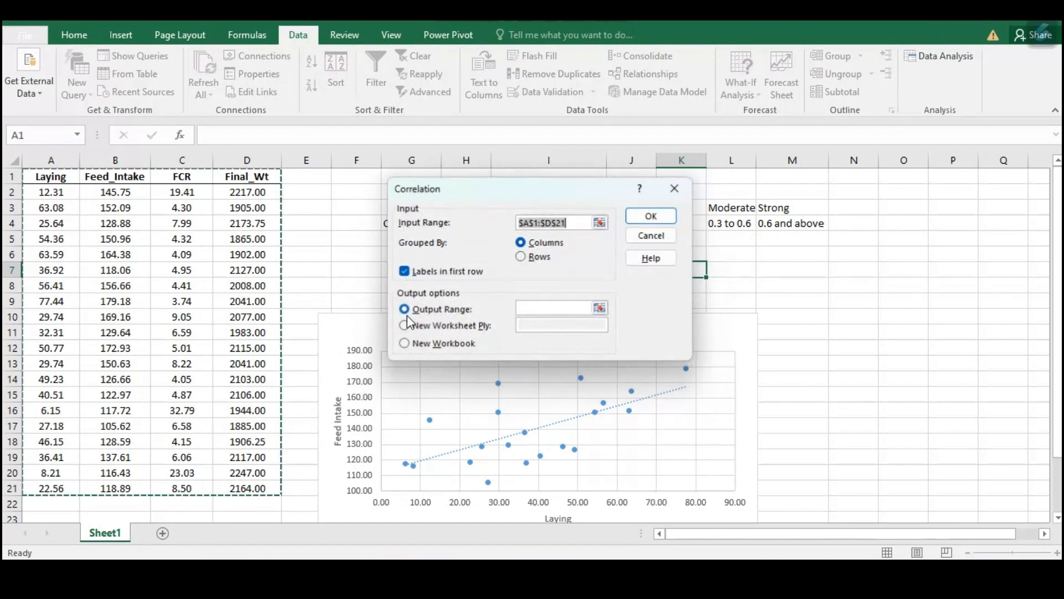
click(533, 304)
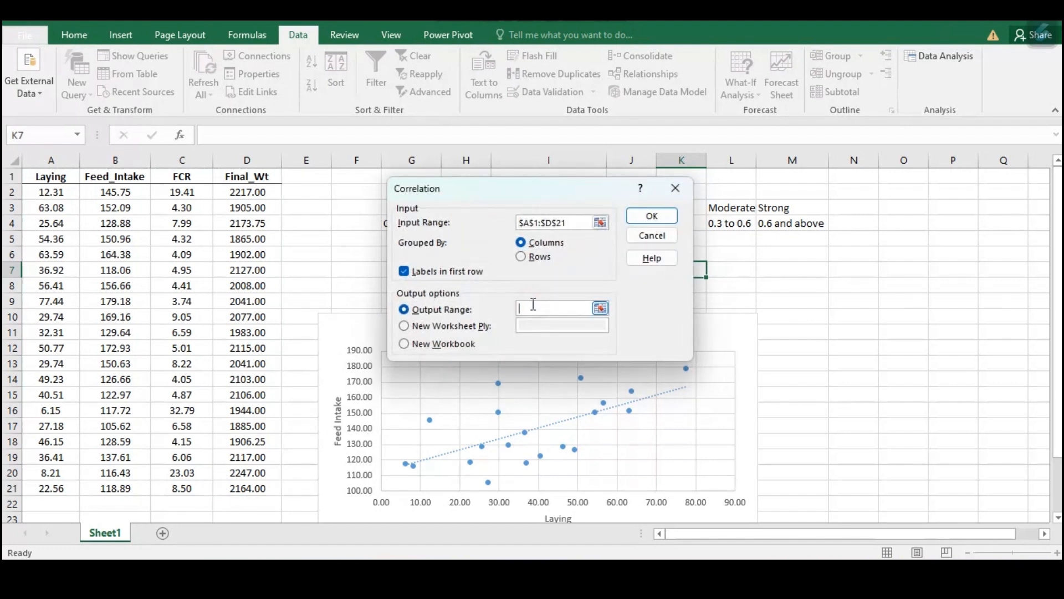
drag(556, 193, 497, 273)
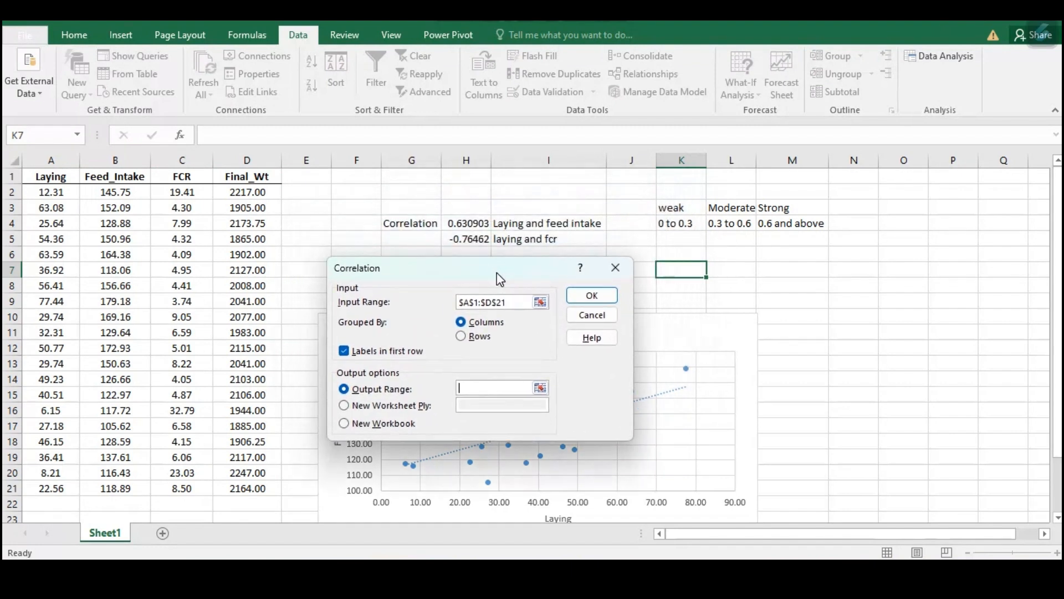
click(905, 207)
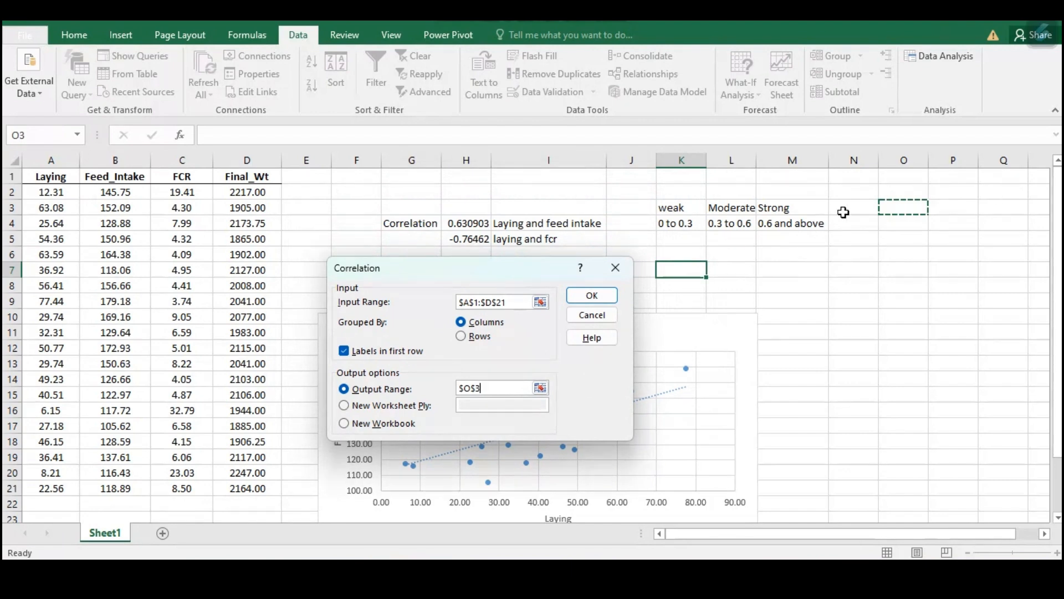
click(592, 296)
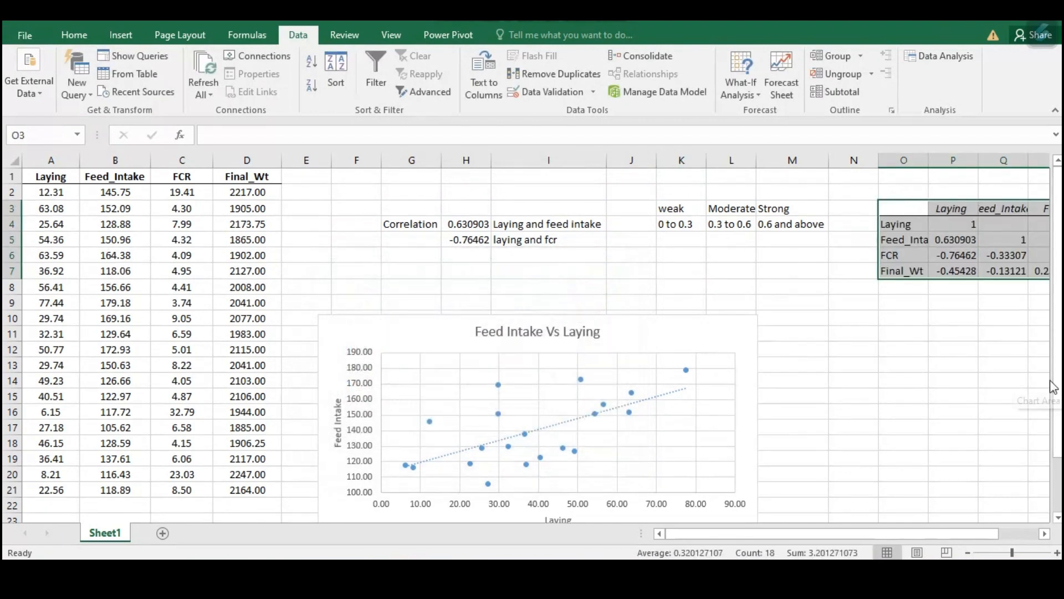
- Compare the CORREL result in H4 with the matrix's Laying and Feed_Intake coefficient, and autofit column O to its labels
scroll(990, 356, right, 2)
scroll(989, 357, right, 1)
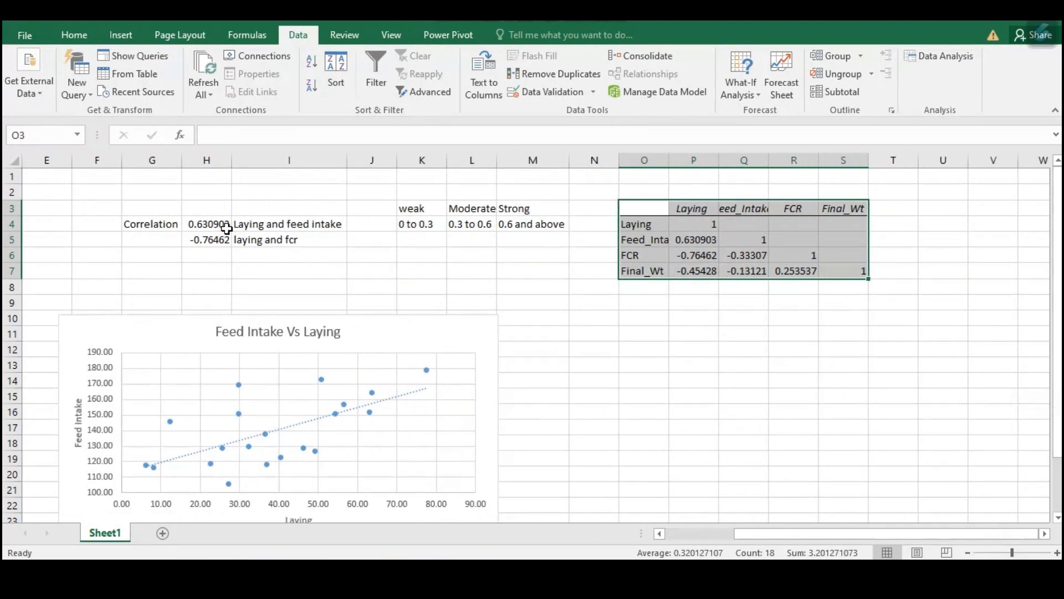
click(222, 224)
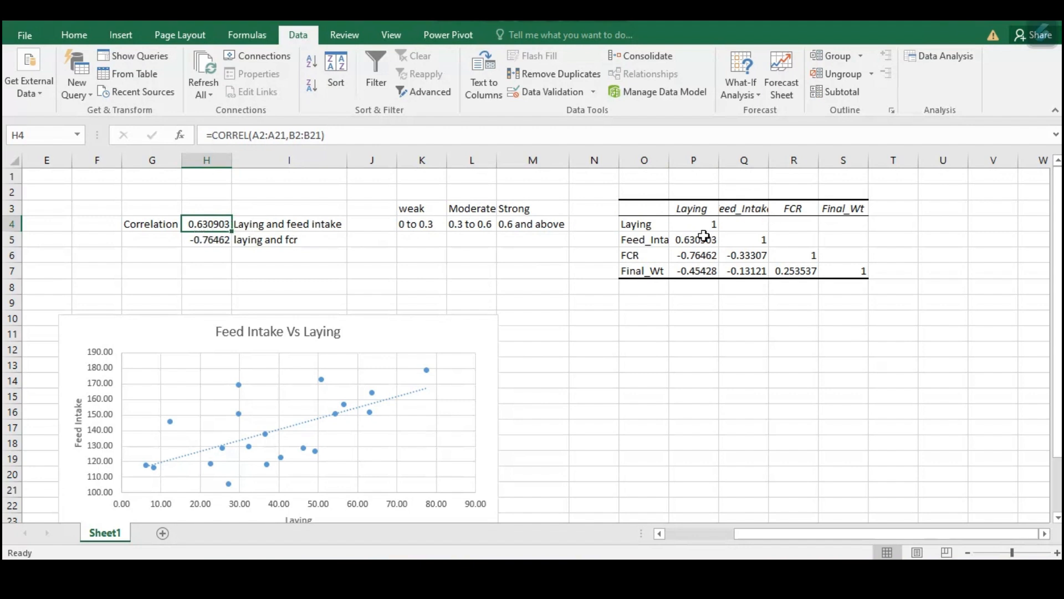
drag(656, 239, 693, 239)
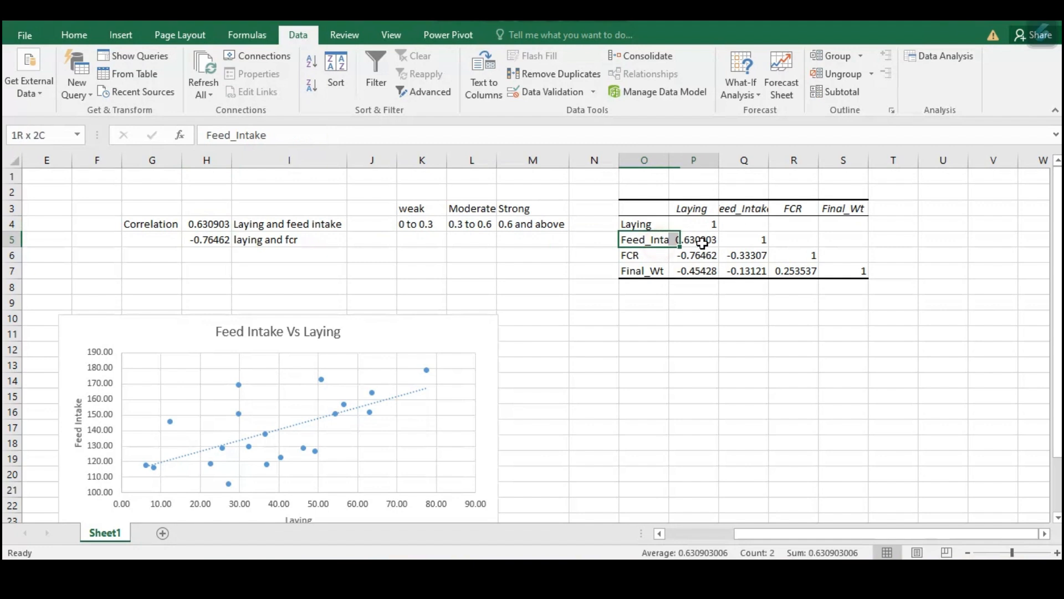
double_click(671, 163)
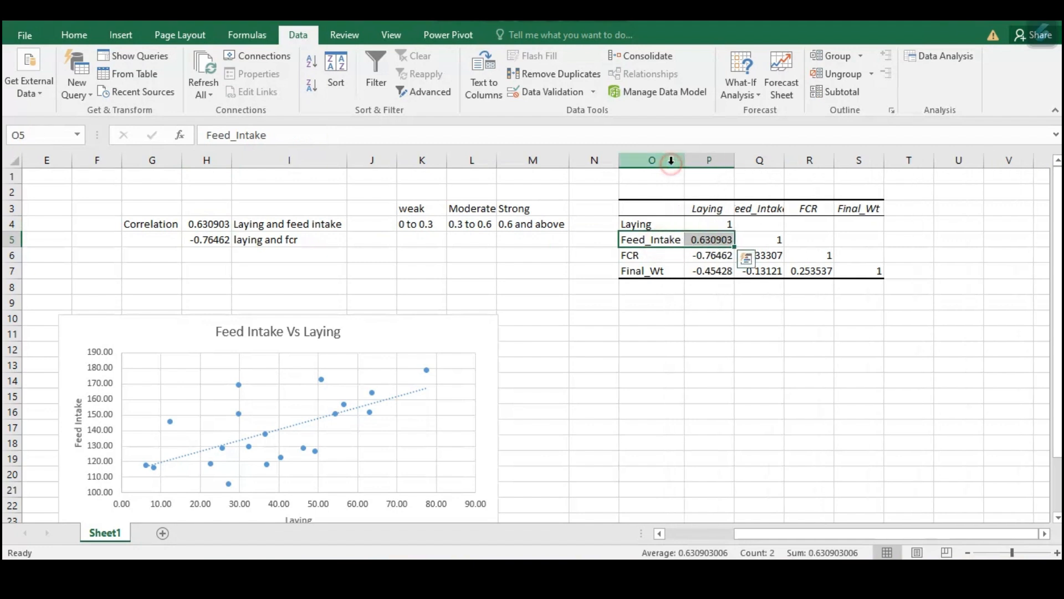
click(713, 238)
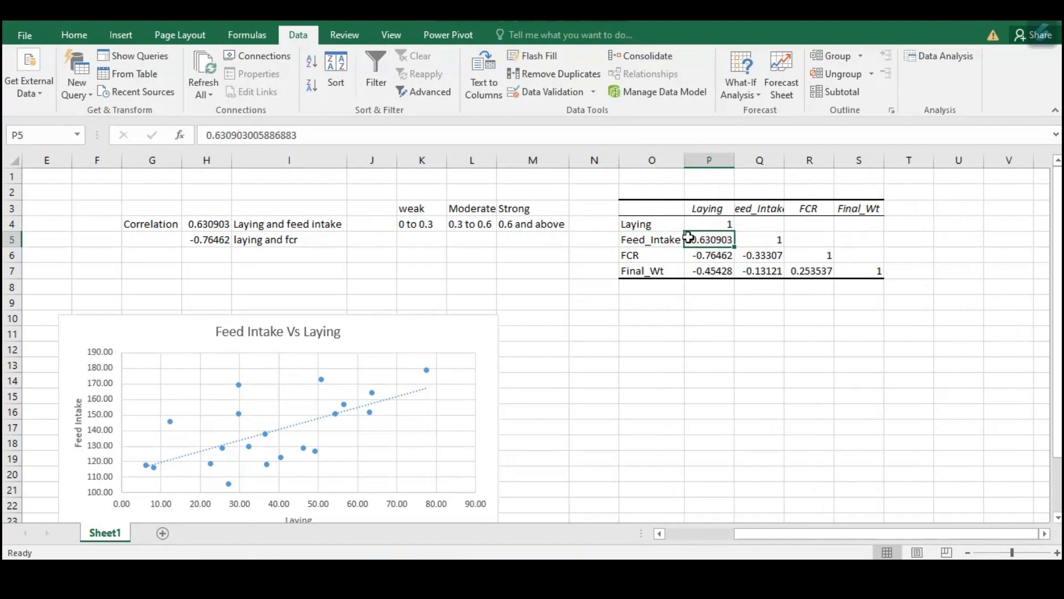